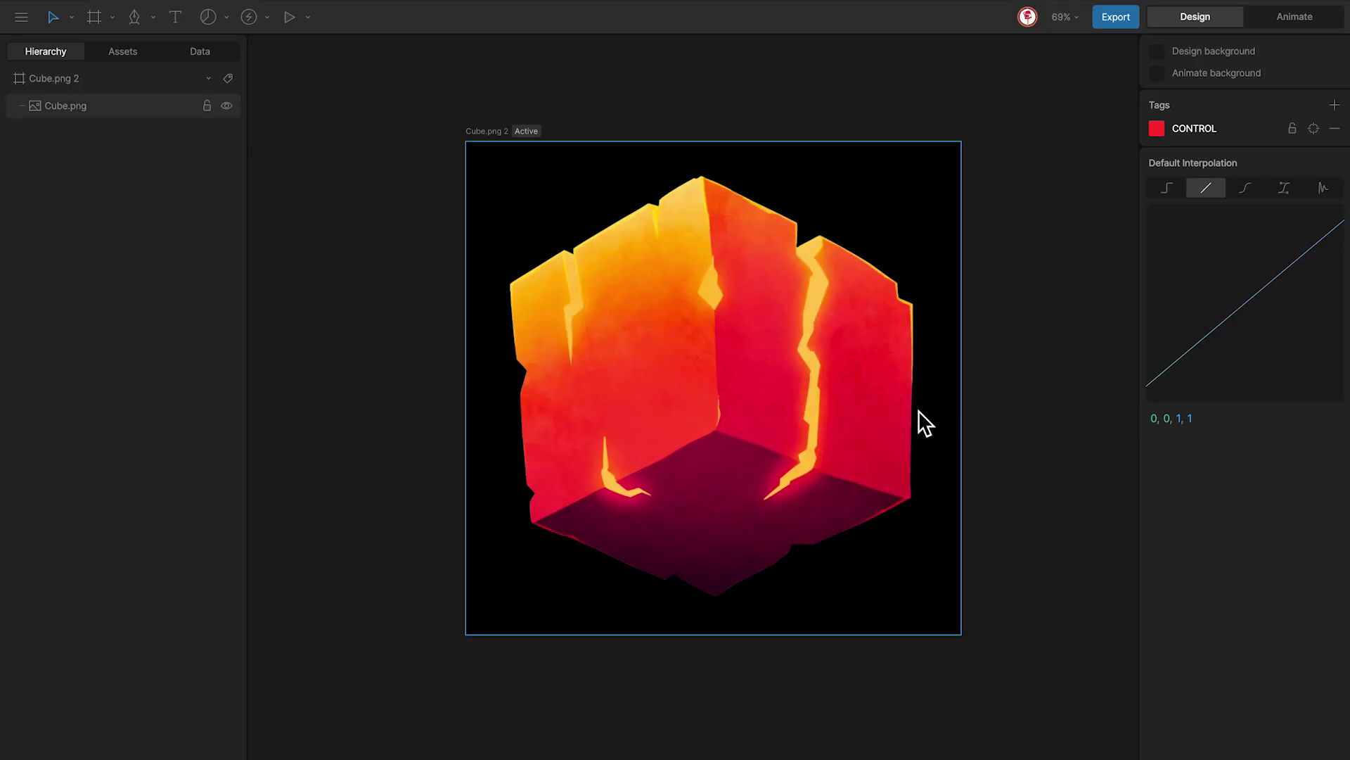
- Add a Mesh deformer to Cube.png, entering mesh editing on the lava cube
click(835, 376)
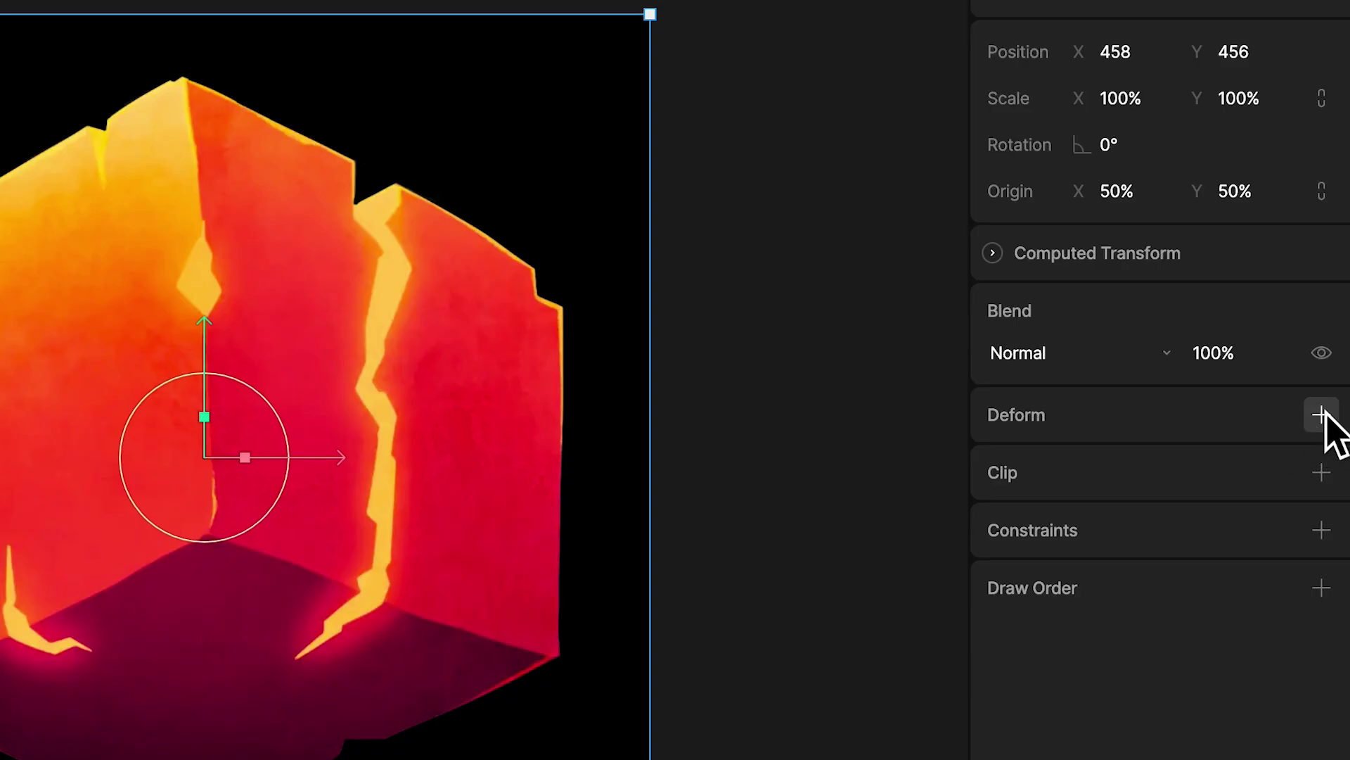
click(1334, 364)
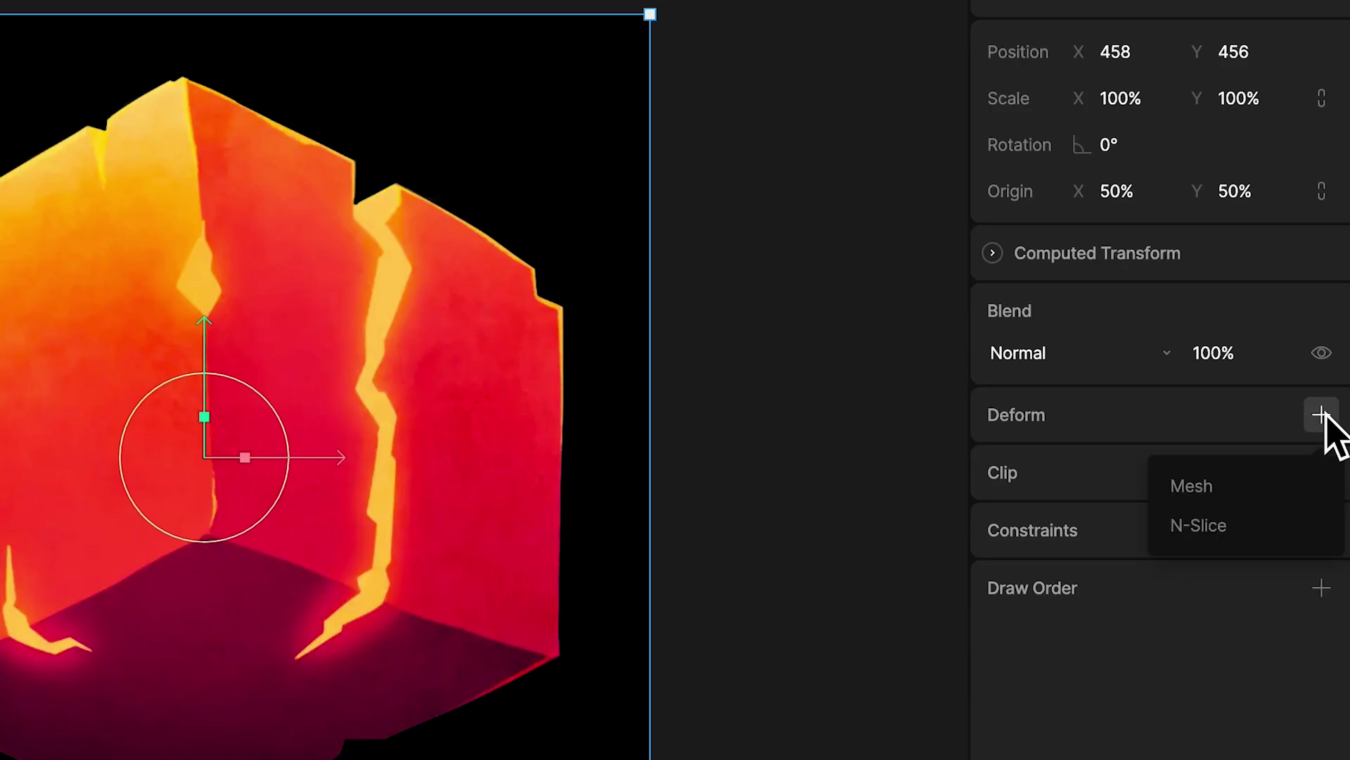
click(1281, 500)
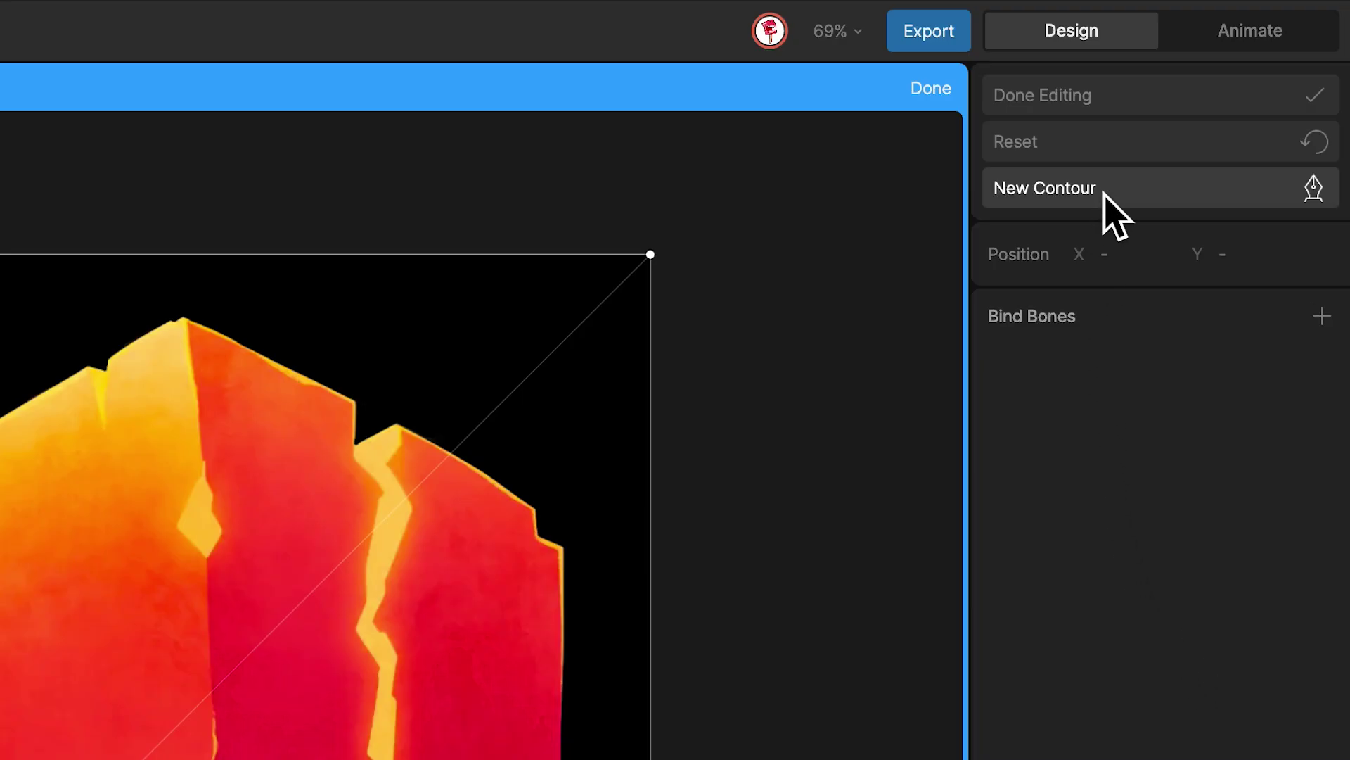
- Draw a closed six-point contour on the cube's corners, then raise the upper-right point
click(1106, 191)
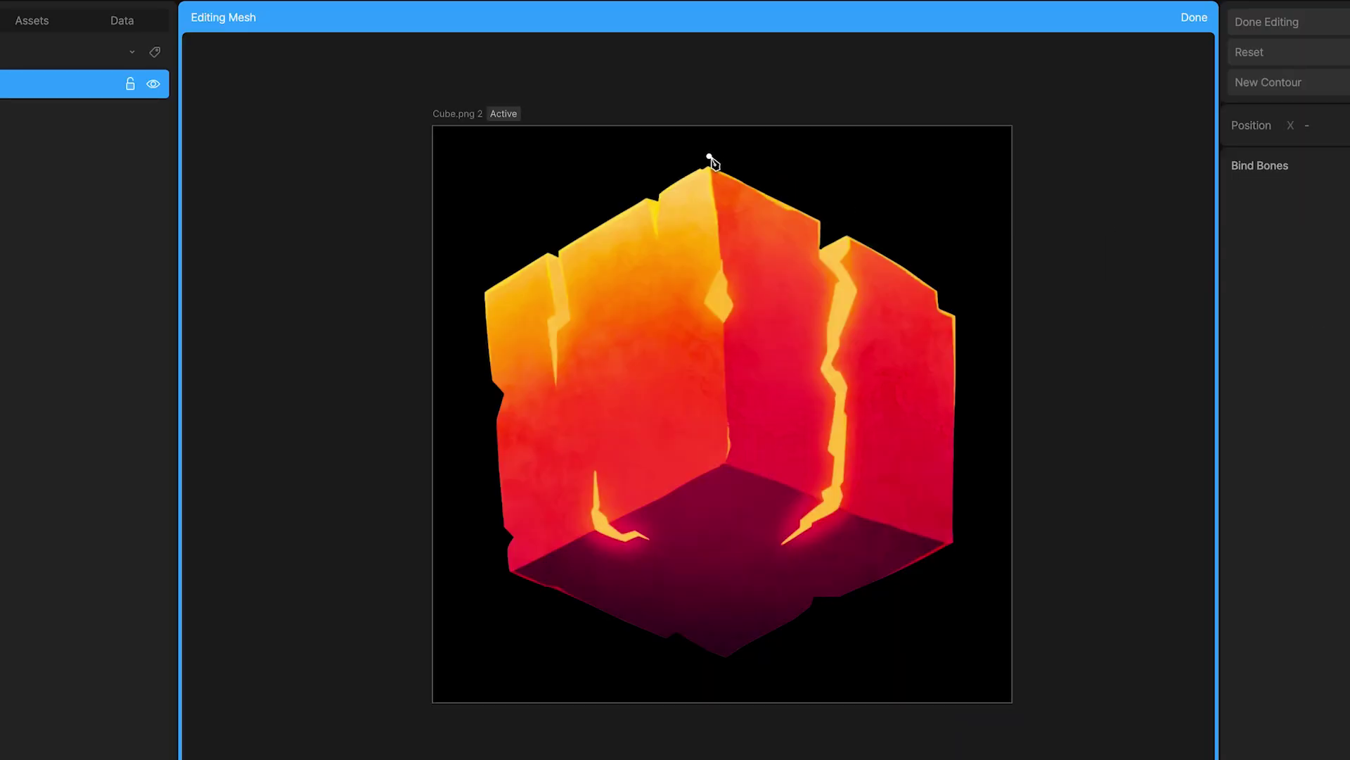
click(709, 155)
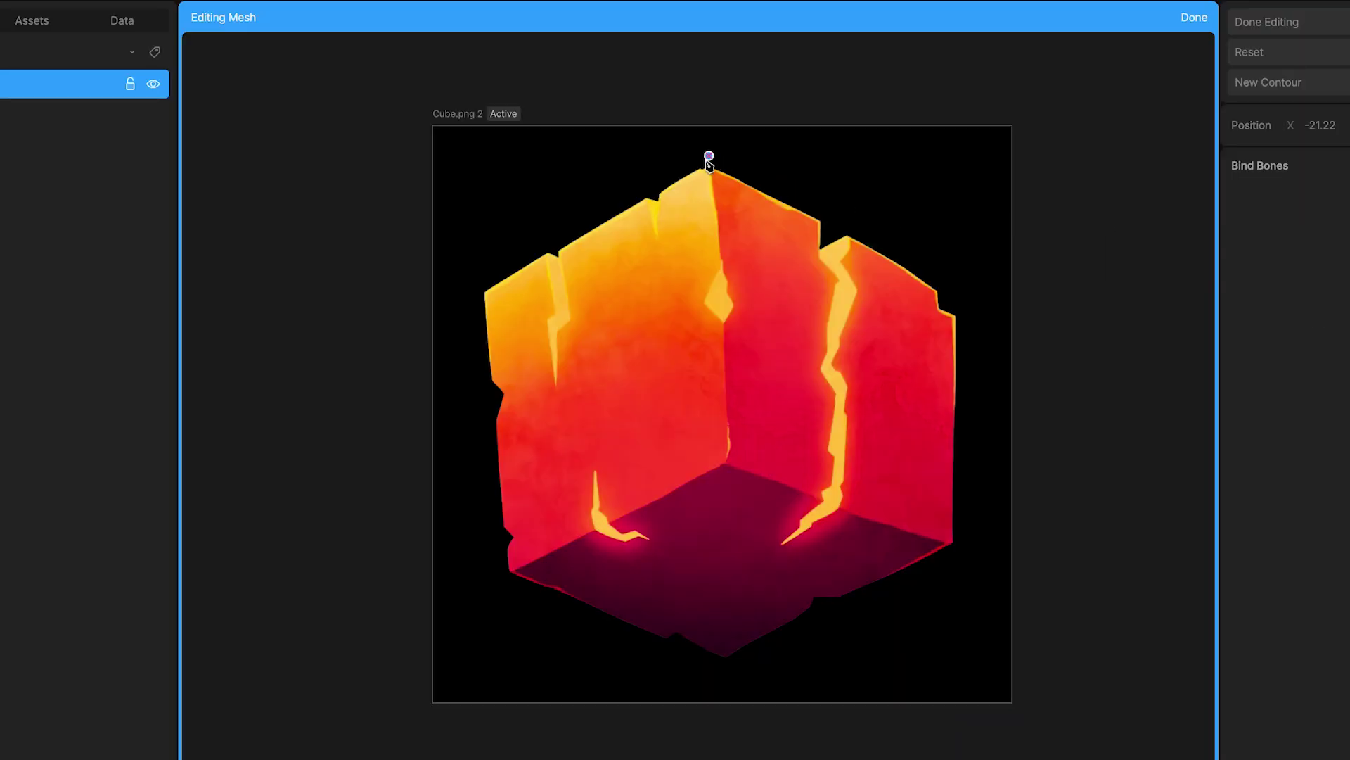
click(477, 286)
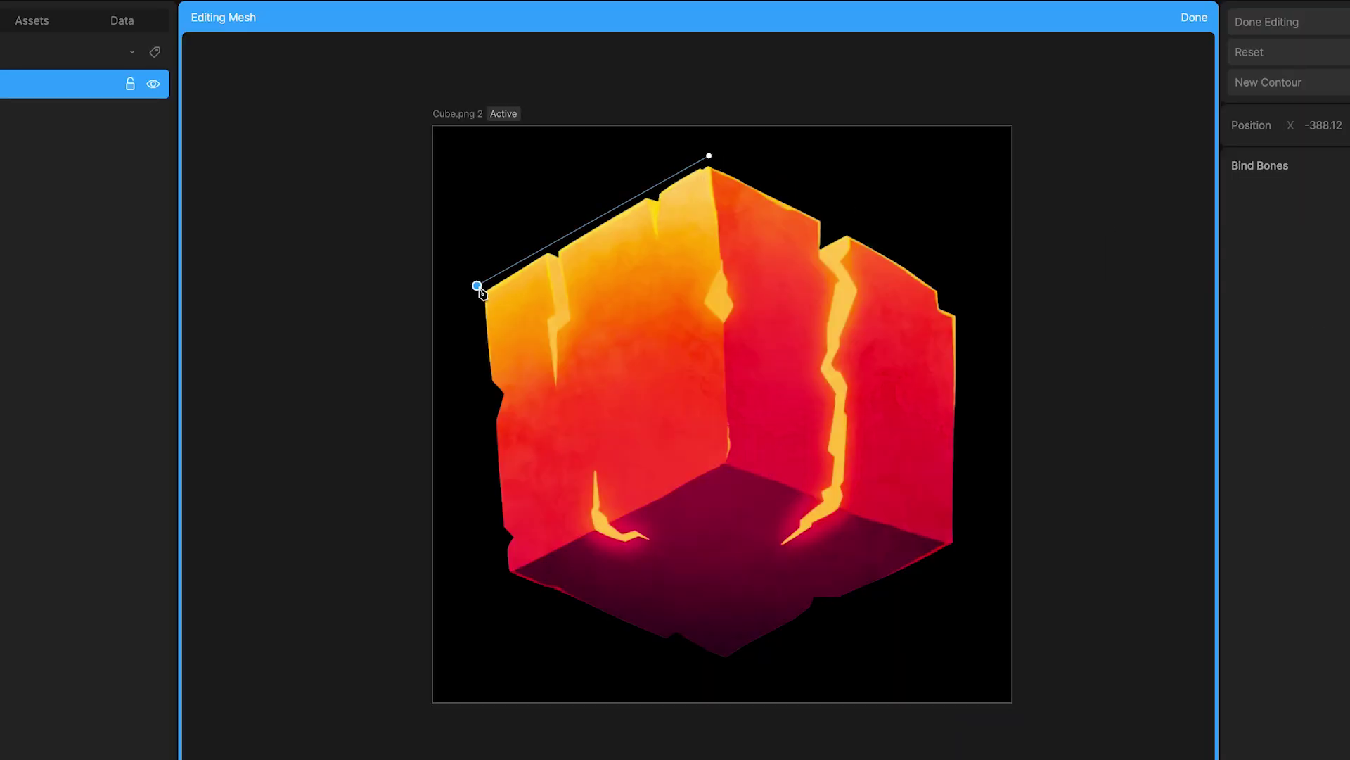
click(501, 574)
click(722, 665)
click(960, 548)
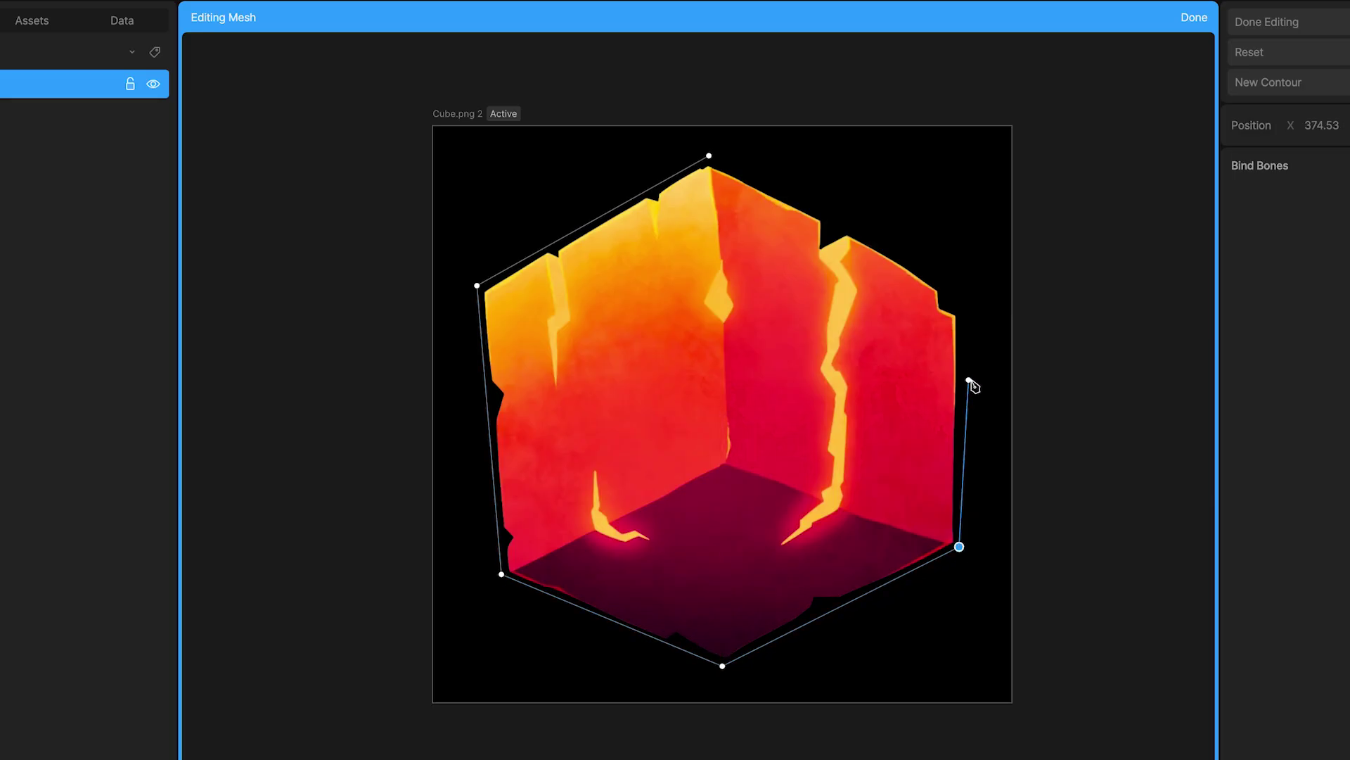
click(961, 318)
click(711, 157)
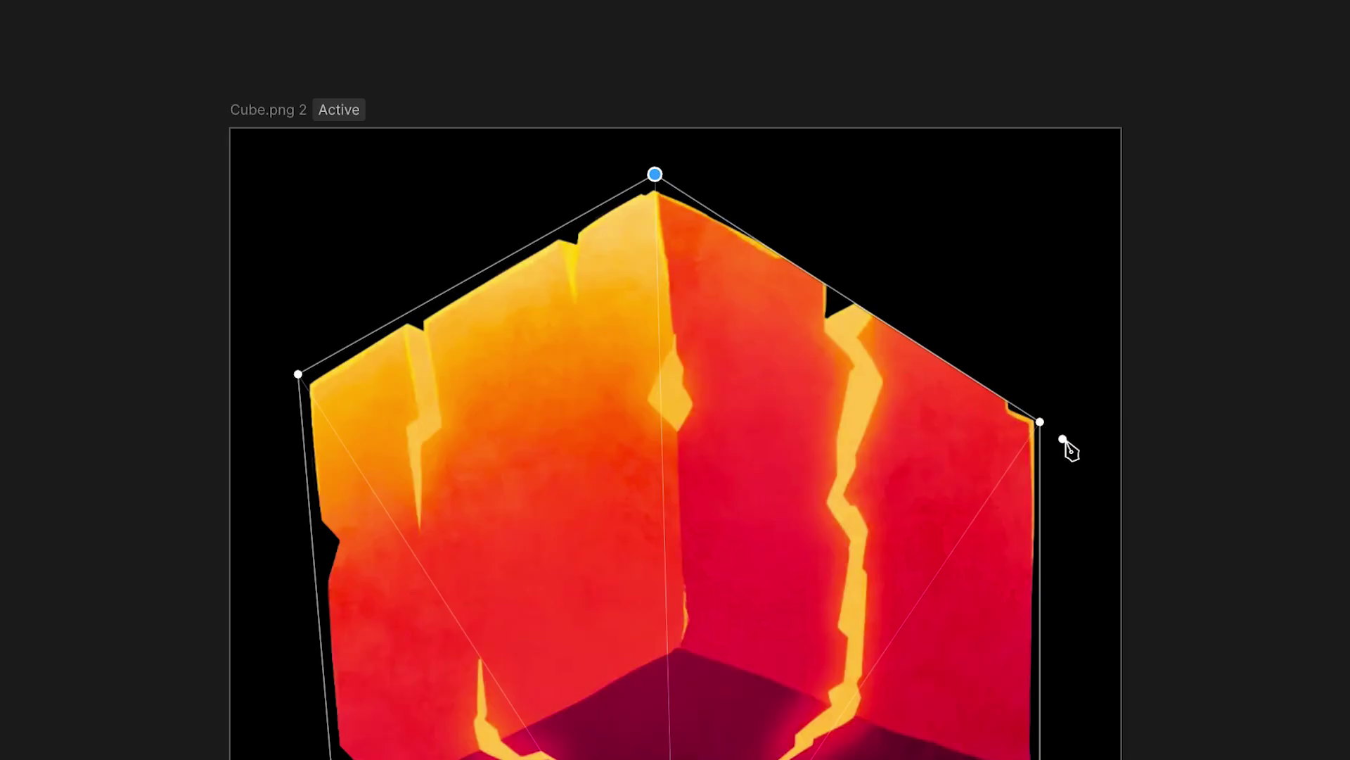
click(1042, 424)
drag(1043, 422, 1050, 380)
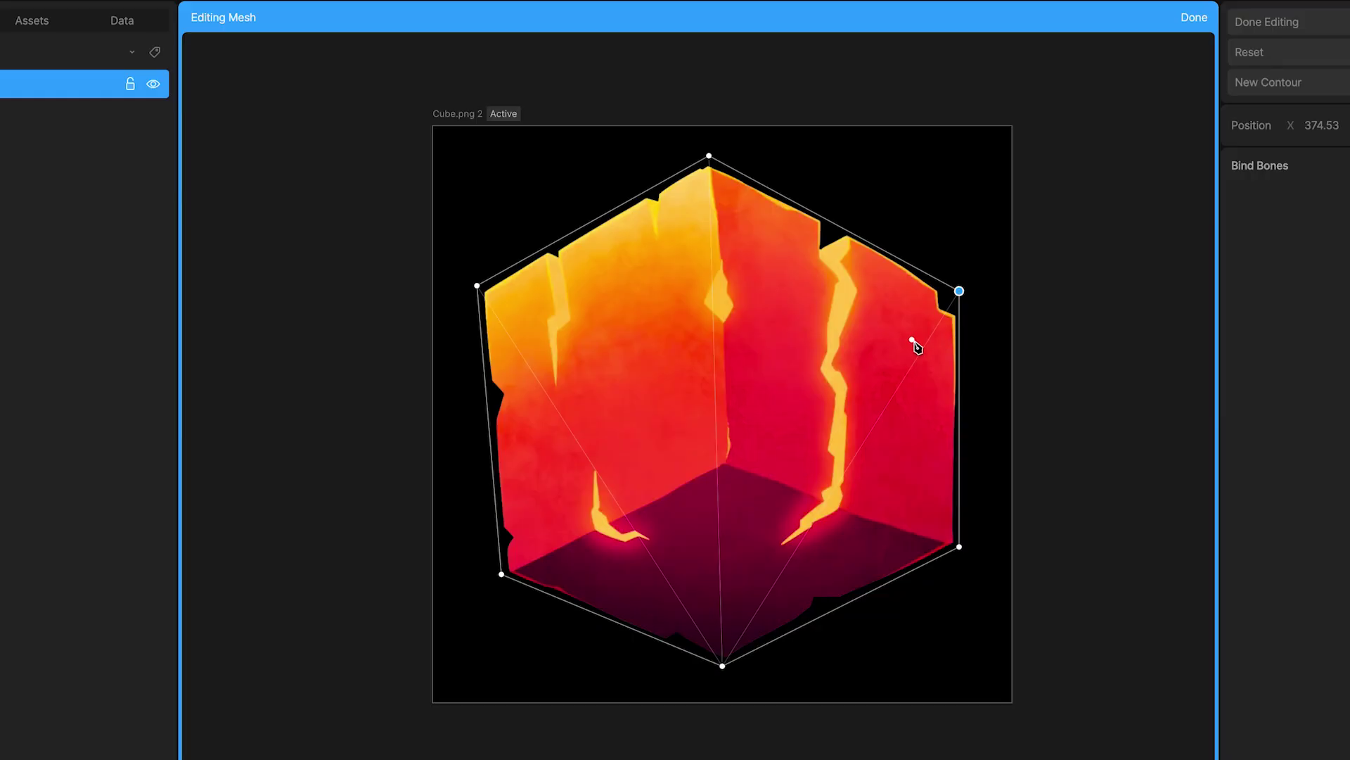
- Place a vertex at the cube's inner corner and link it to the bottom-left and bottom-right corners
click(728, 465)
click(729, 462)
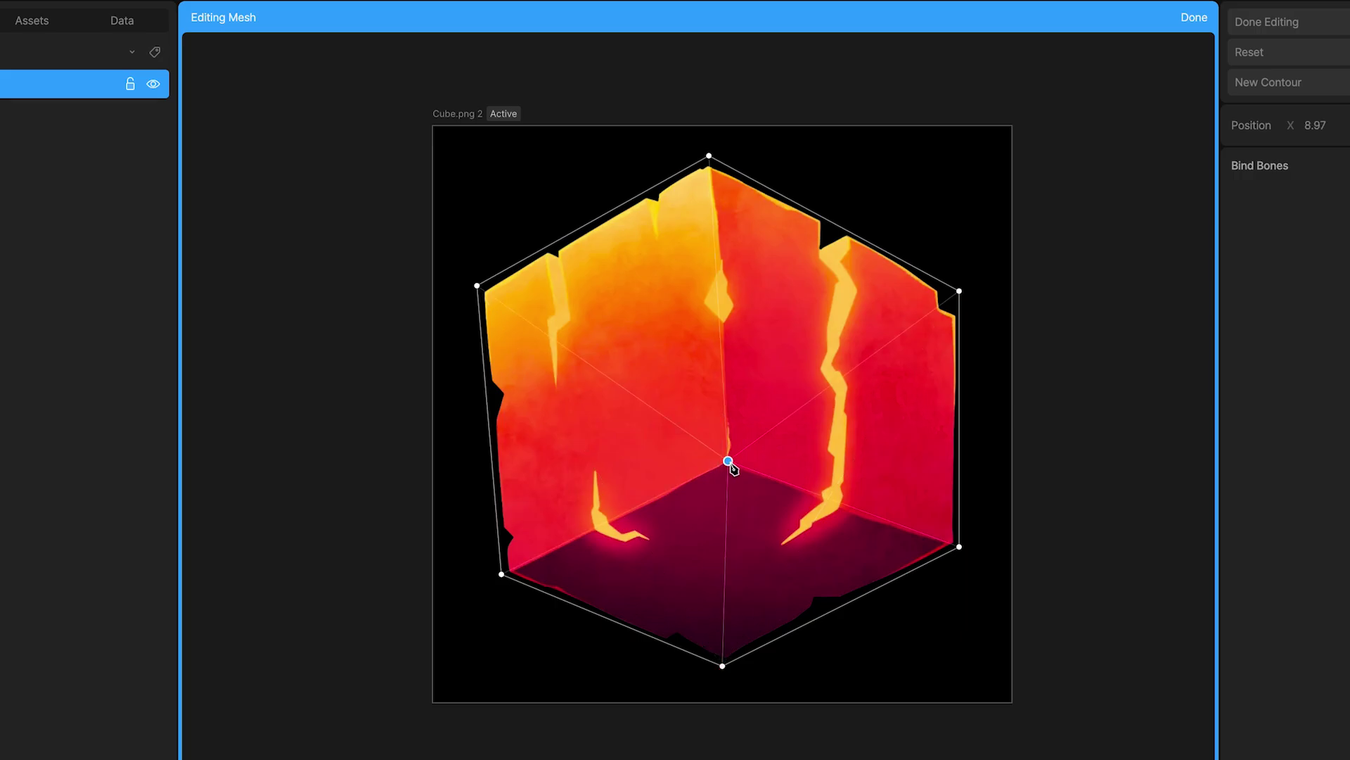
key(Delete)
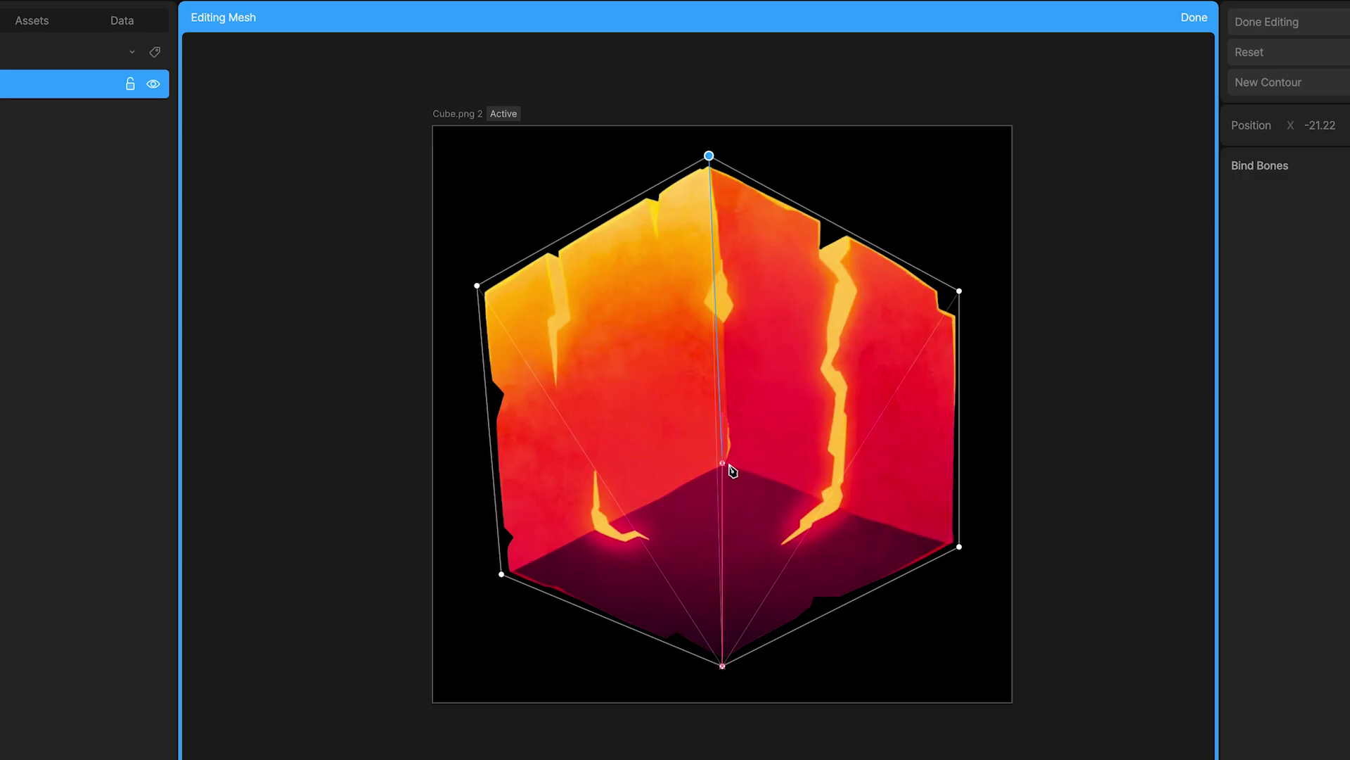
click(728, 462)
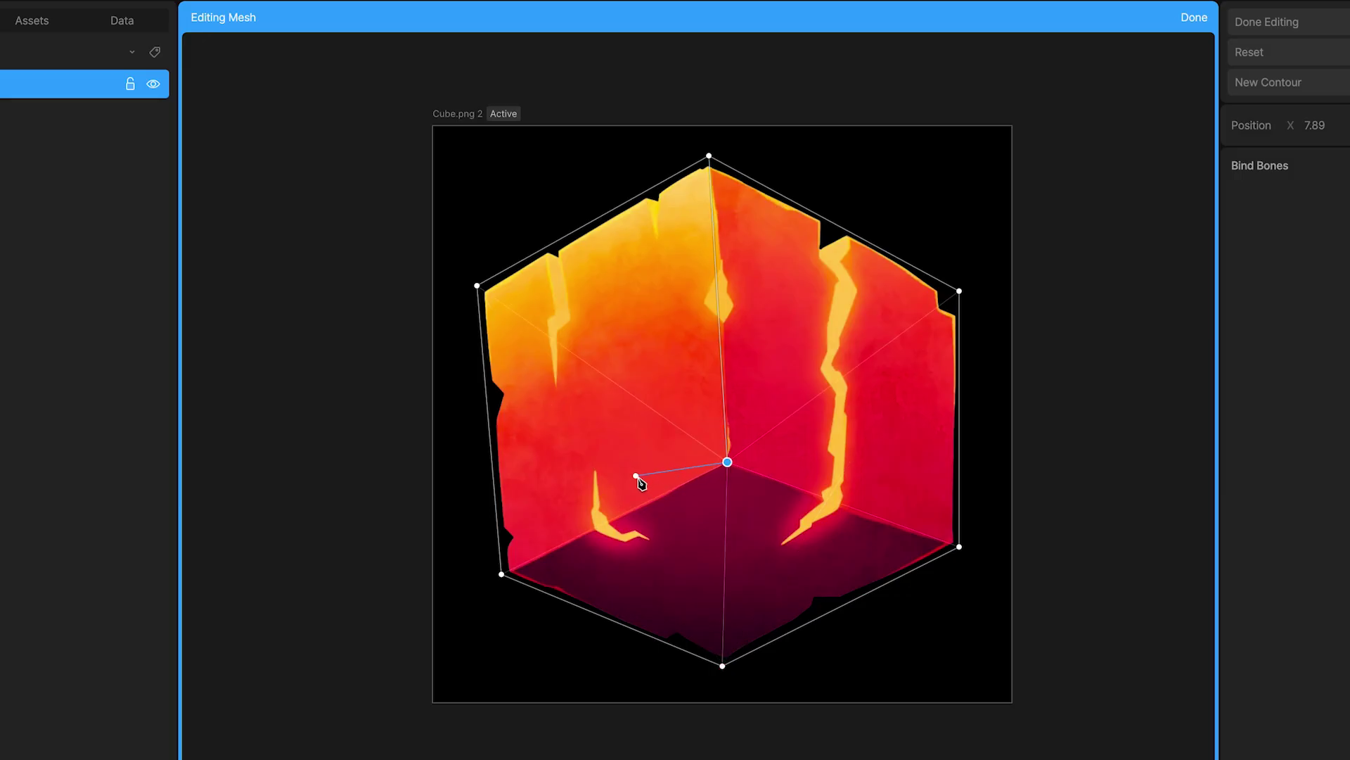
click(502, 574)
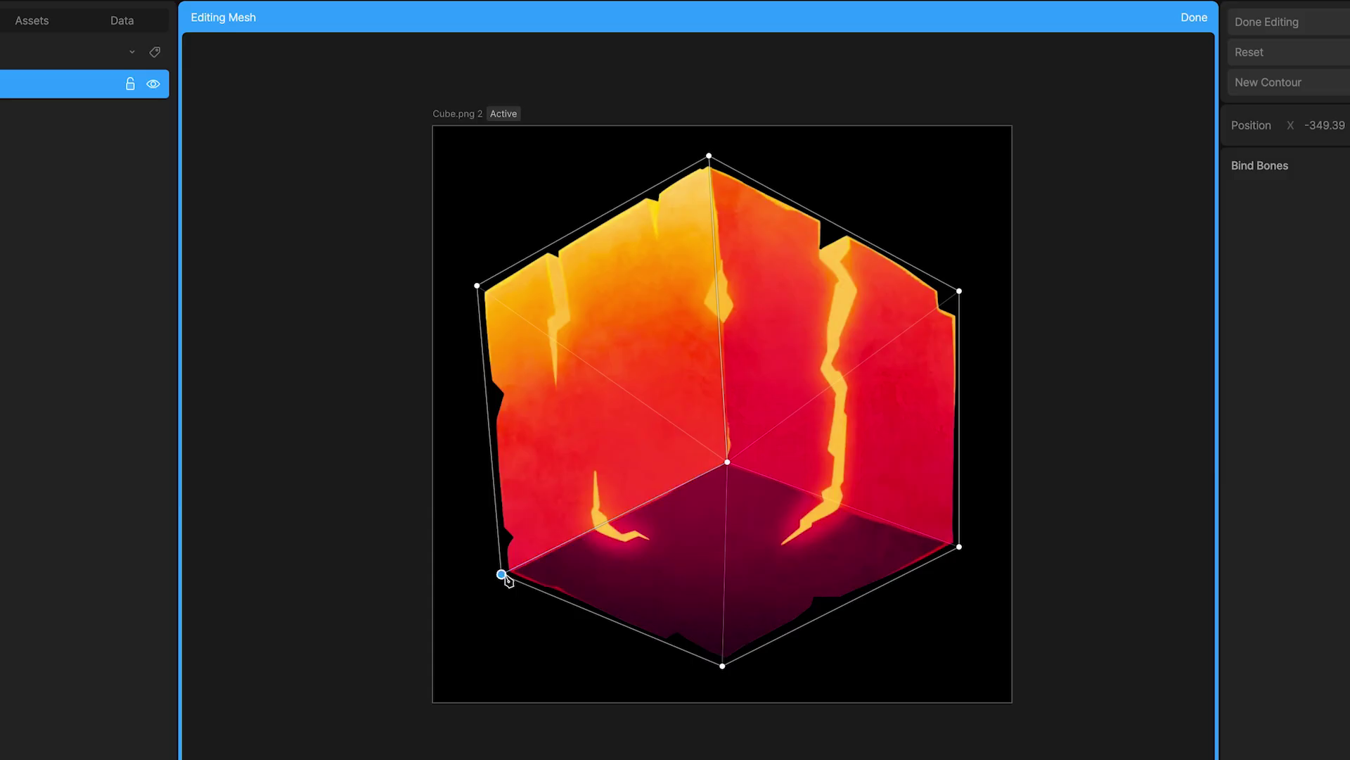
click(728, 463)
click(959, 547)
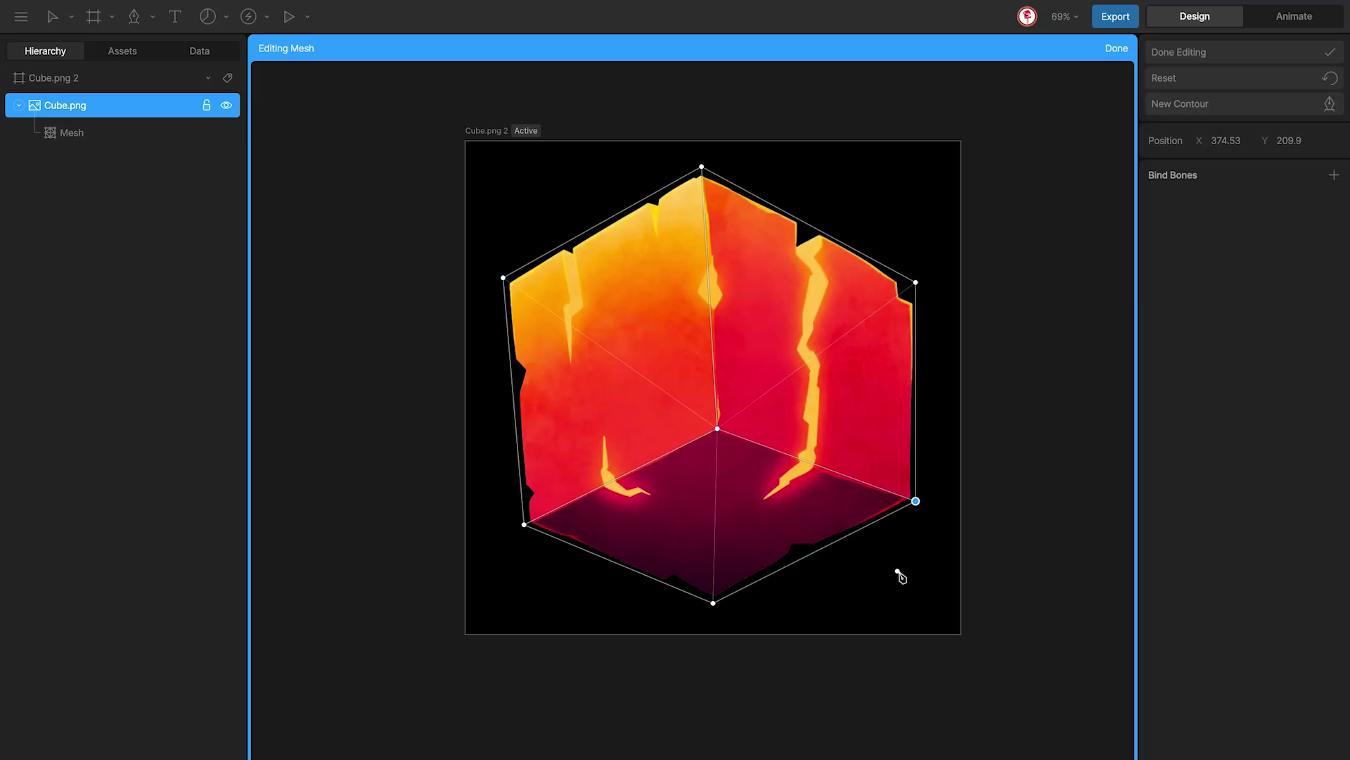
- Draw a Root Bone from the inner corner and move its duplicate, Root Bone 2, to the bottom corner
key(Escape)
key(b)
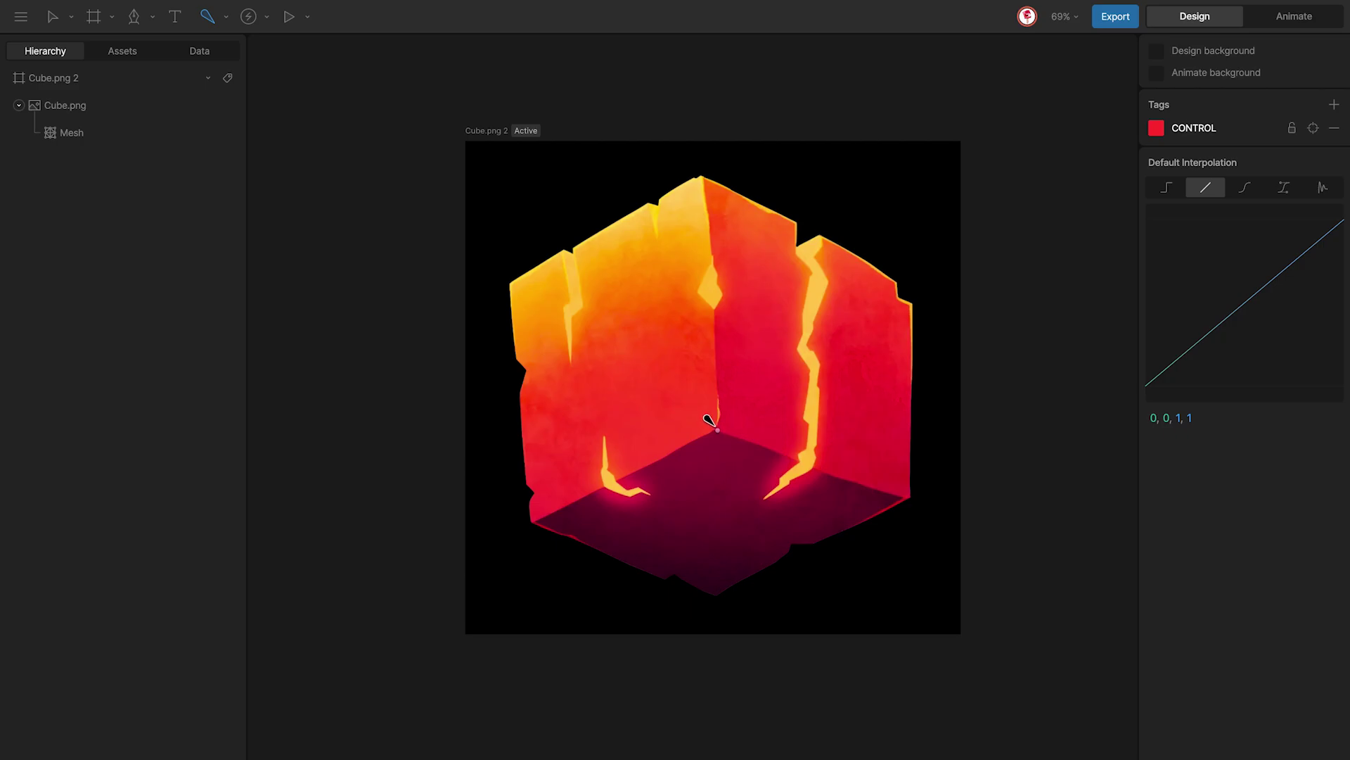
drag(715, 427, 855, 428)
key(v)
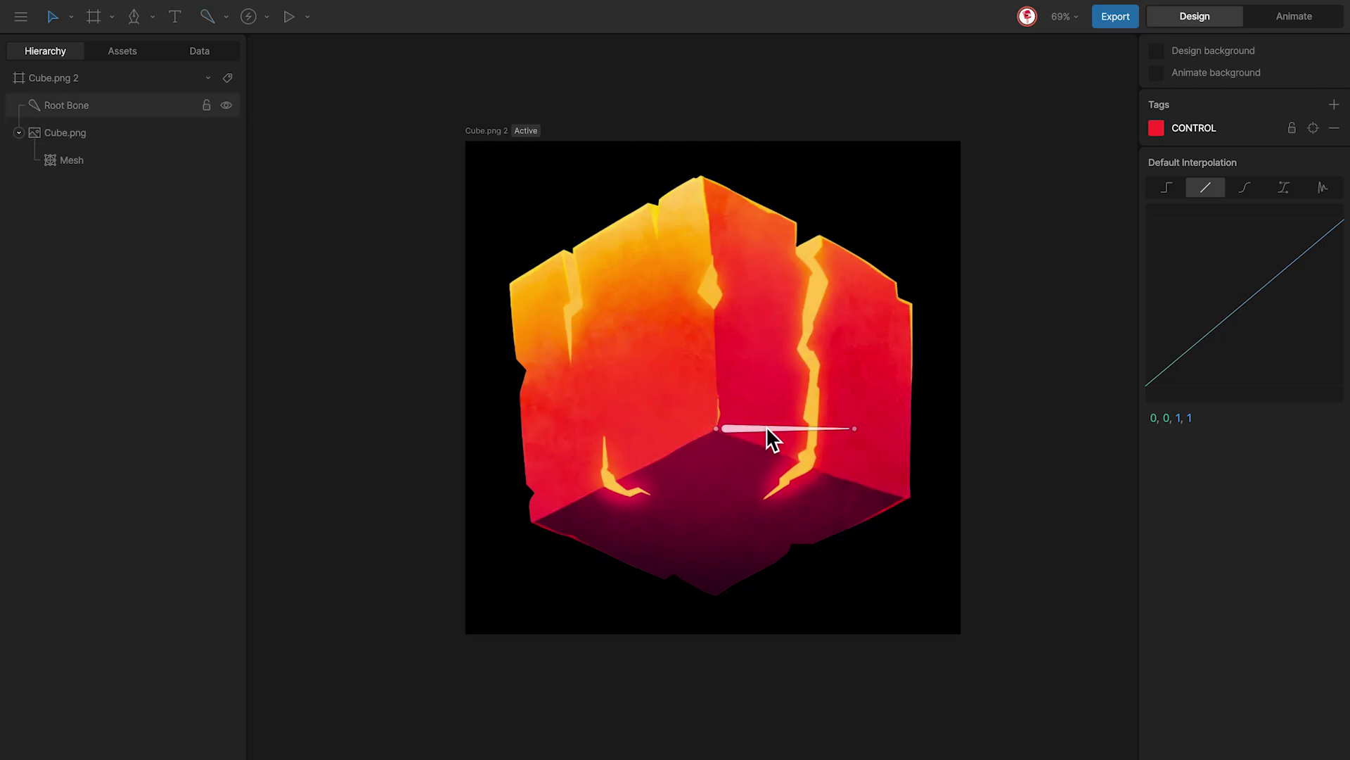
click(768, 428)
key(ctrl+d)
drag(716, 360, 725, 537)
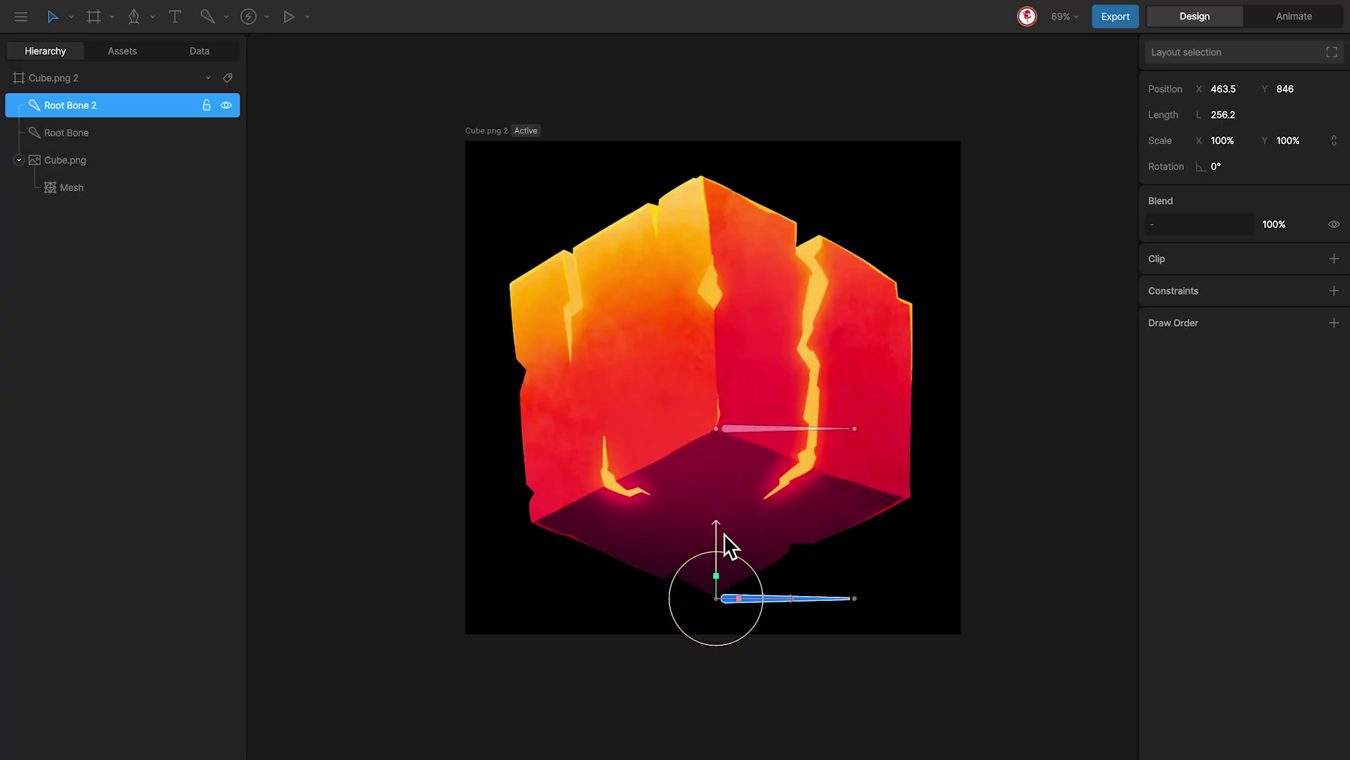
- Group Root Bone, move the group origin onto the bone's base, and set its Style to Target
click(754, 428)
key(ctrl+g)
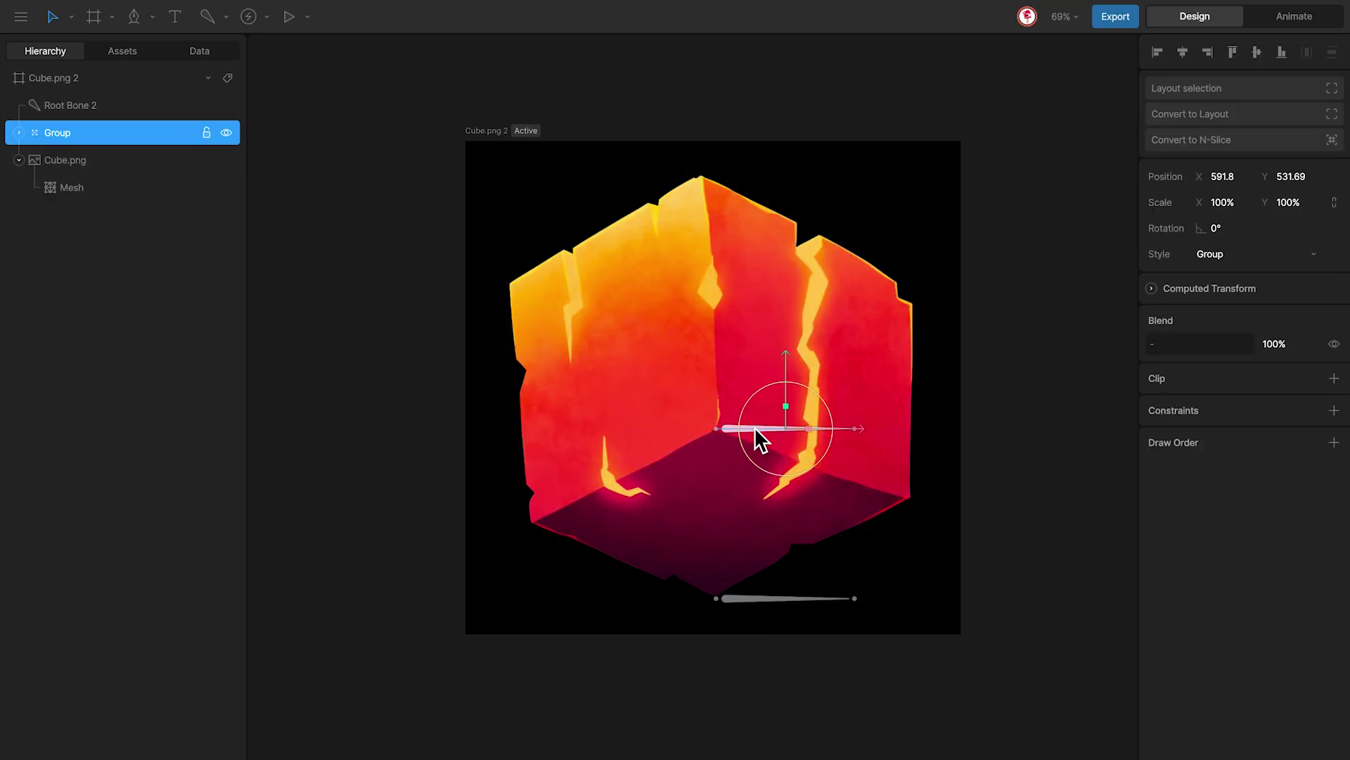
key(y)
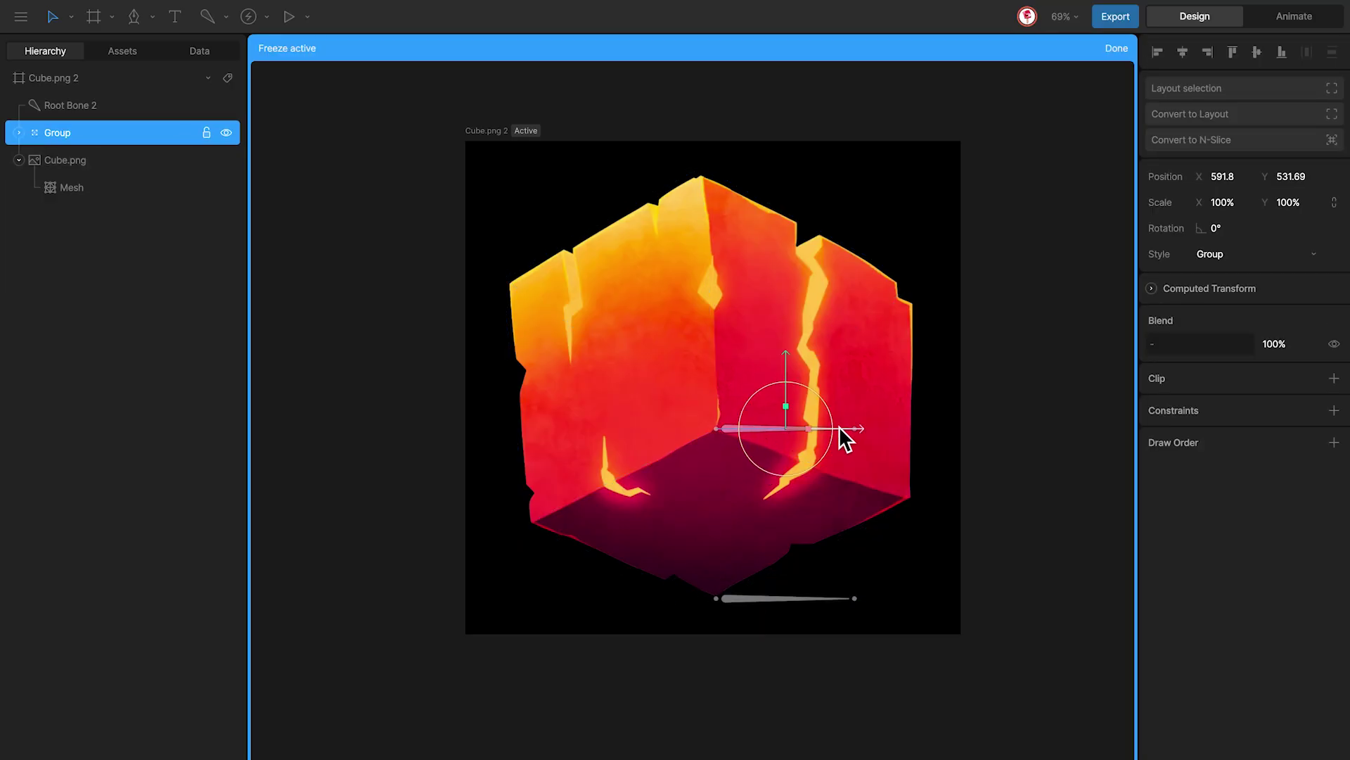
drag(848, 428, 775, 429)
key(y)
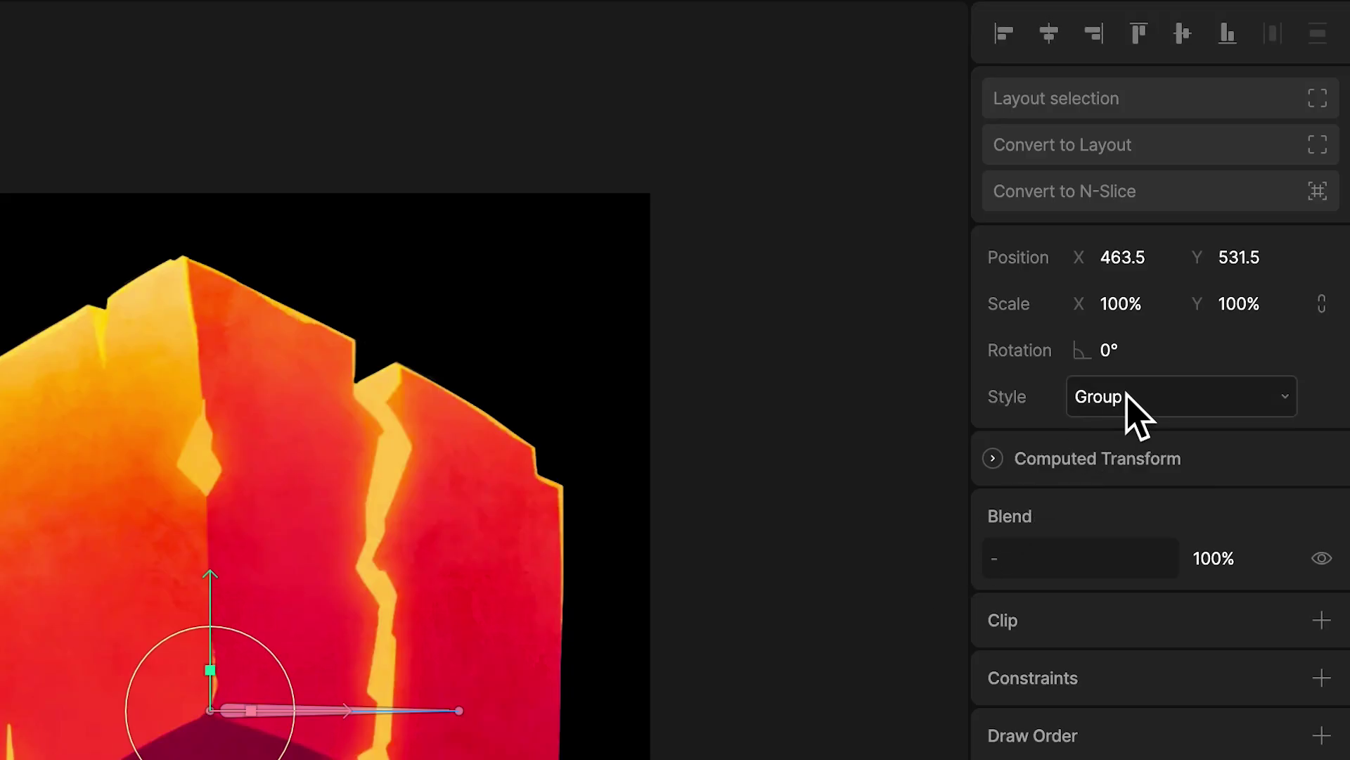
click(1129, 397)
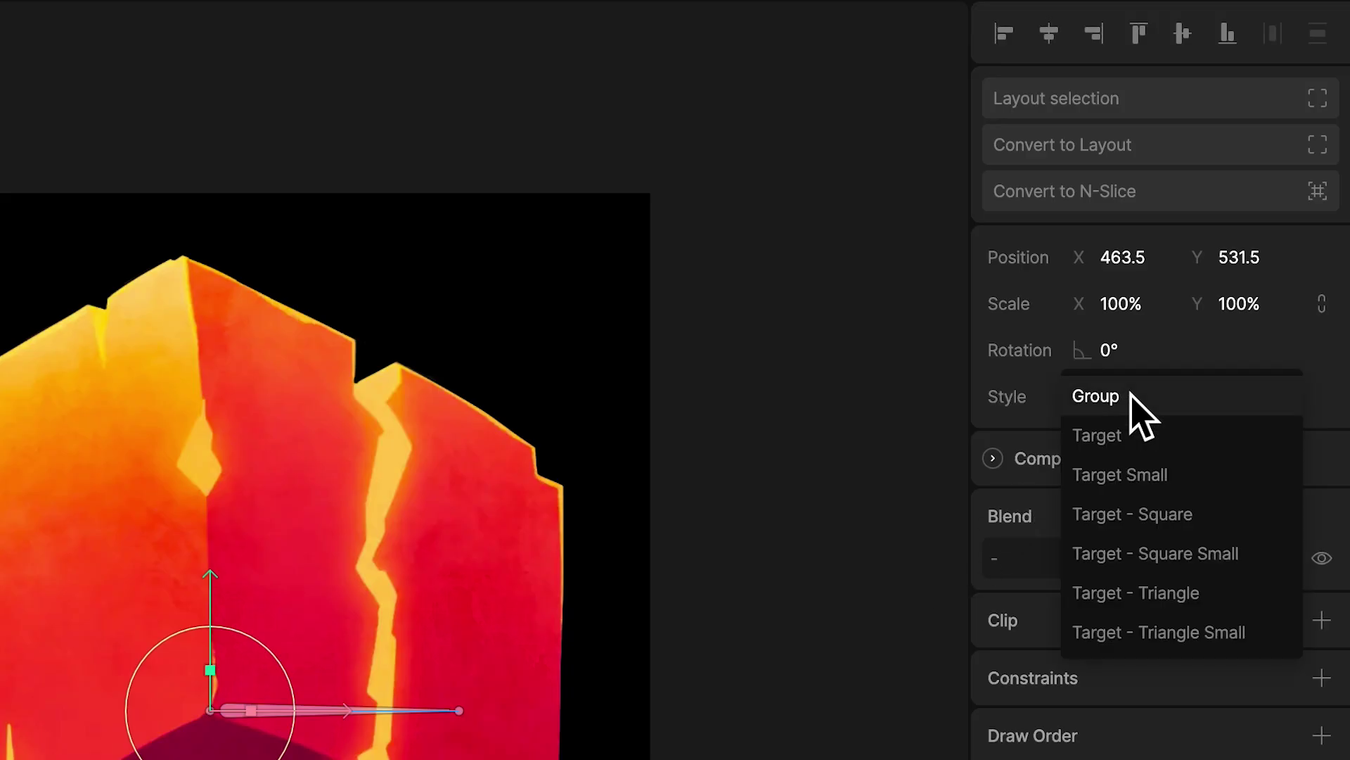
click(1145, 442)
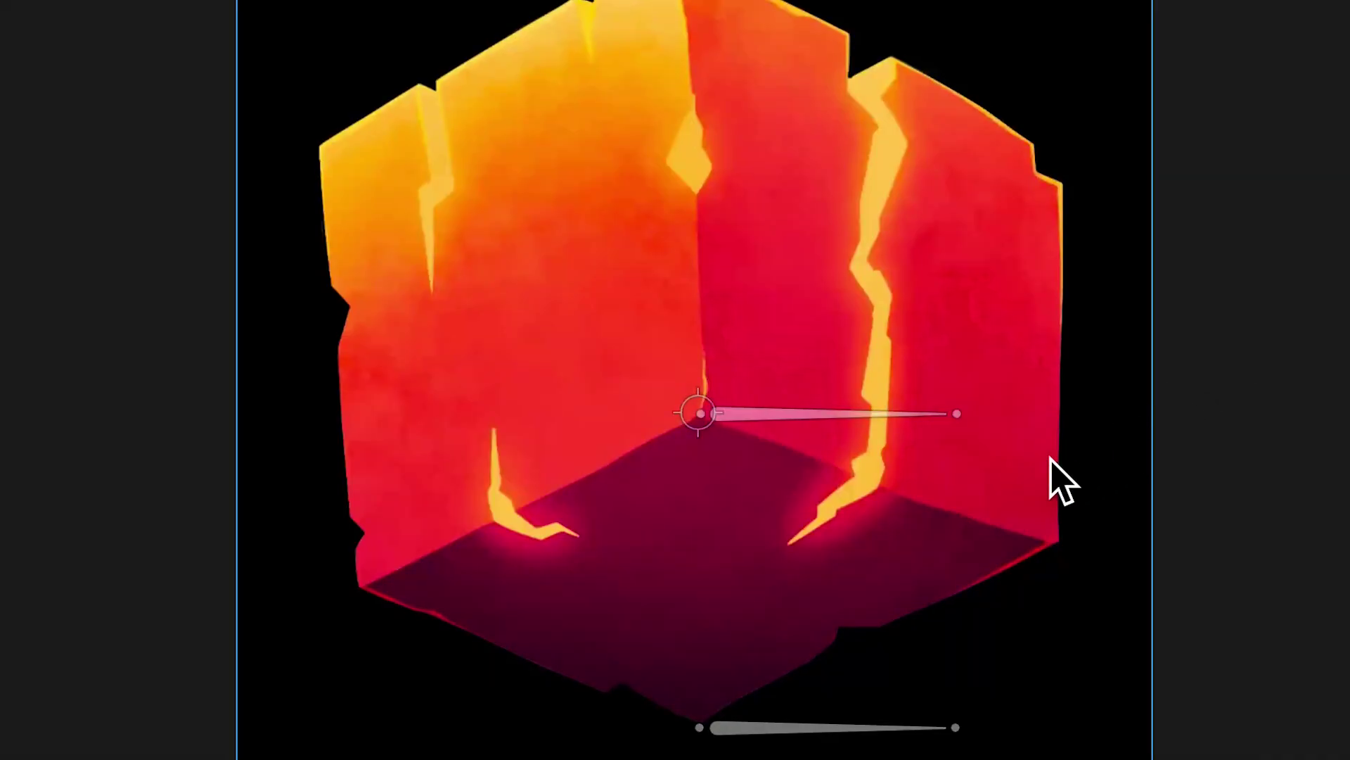
click(709, 430)
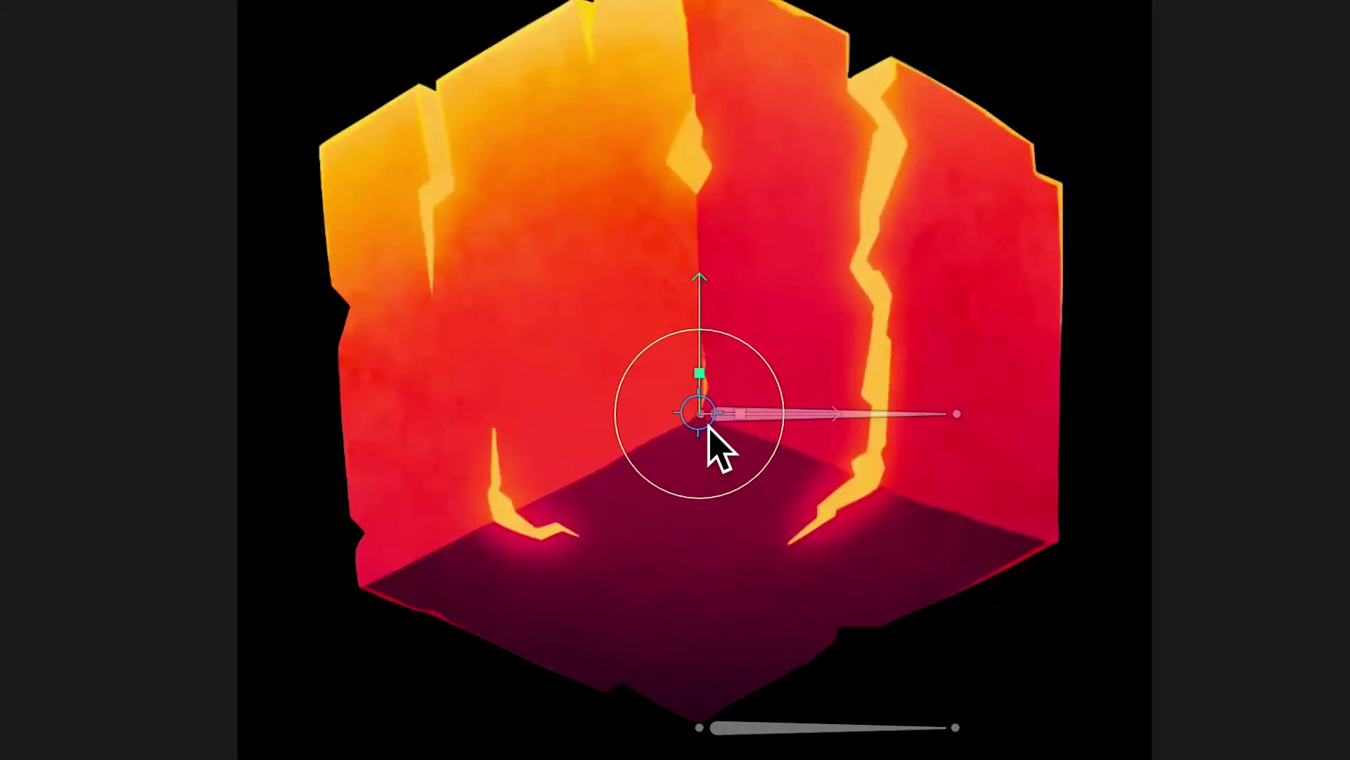
mouse_move(706, 424)
mouse_down()
mouse_move(717, 473)
mouse_move(696, 392)
mouse_move(691, 490)
mouse_move(707, 429)
mouse_up()
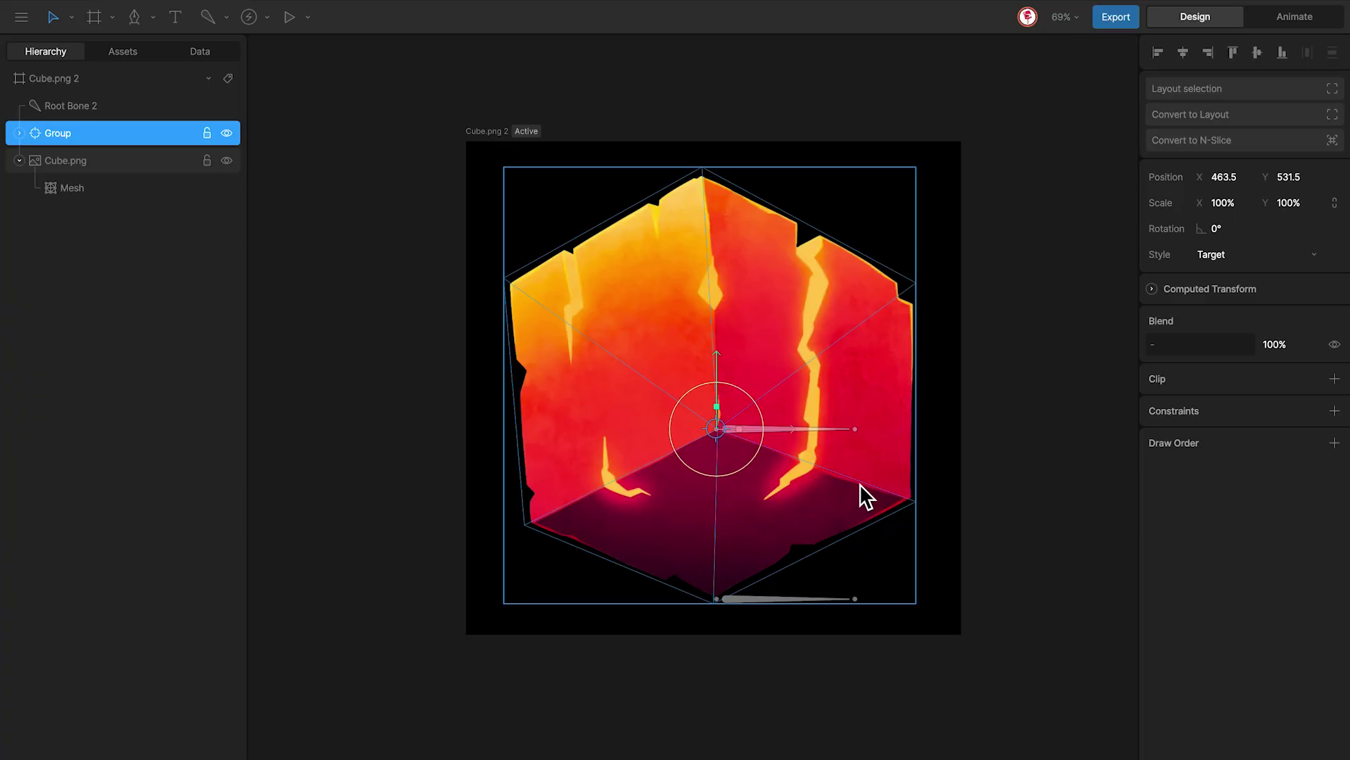
- Add Root Bone 2 and Root Bone to the cube mesh's Bind Bones list
click(860, 483)
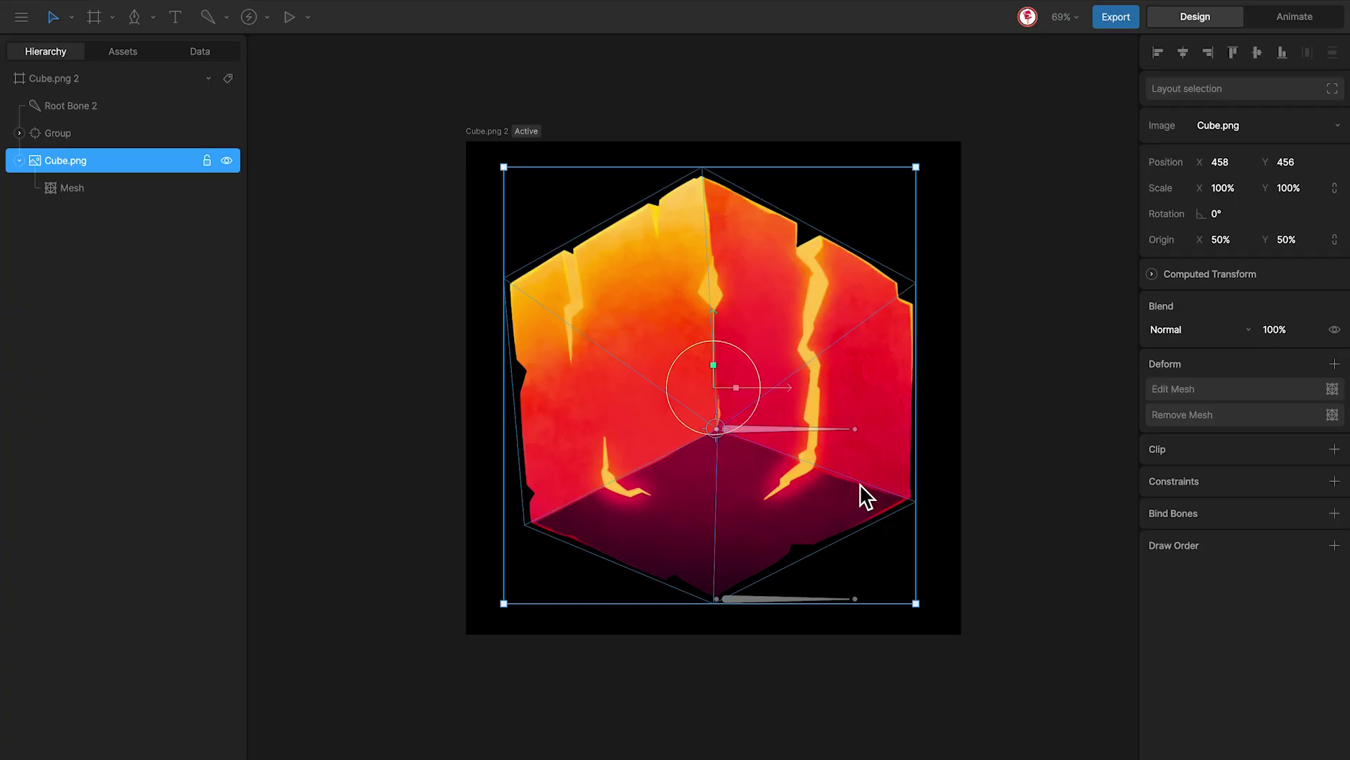
double_click(859, 483)
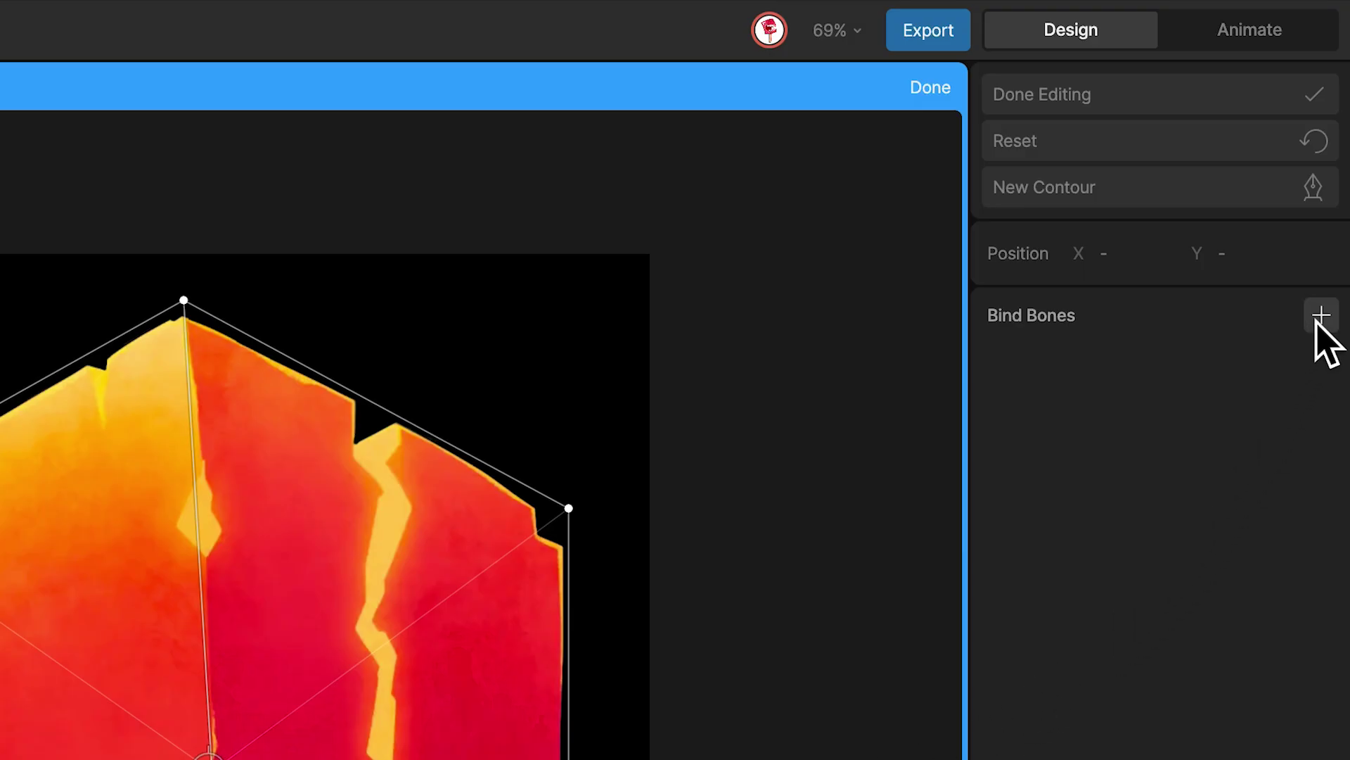
click(1319, 318)
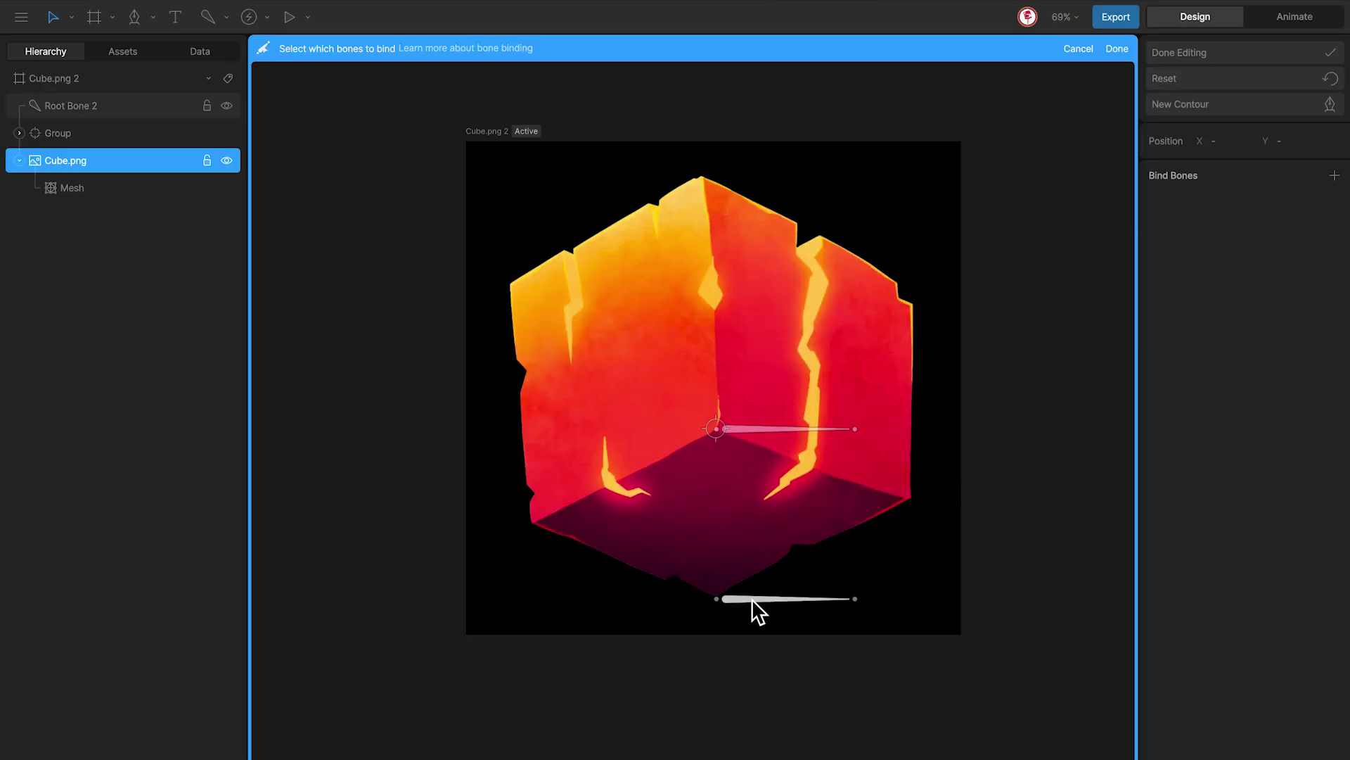
click(752, 599)
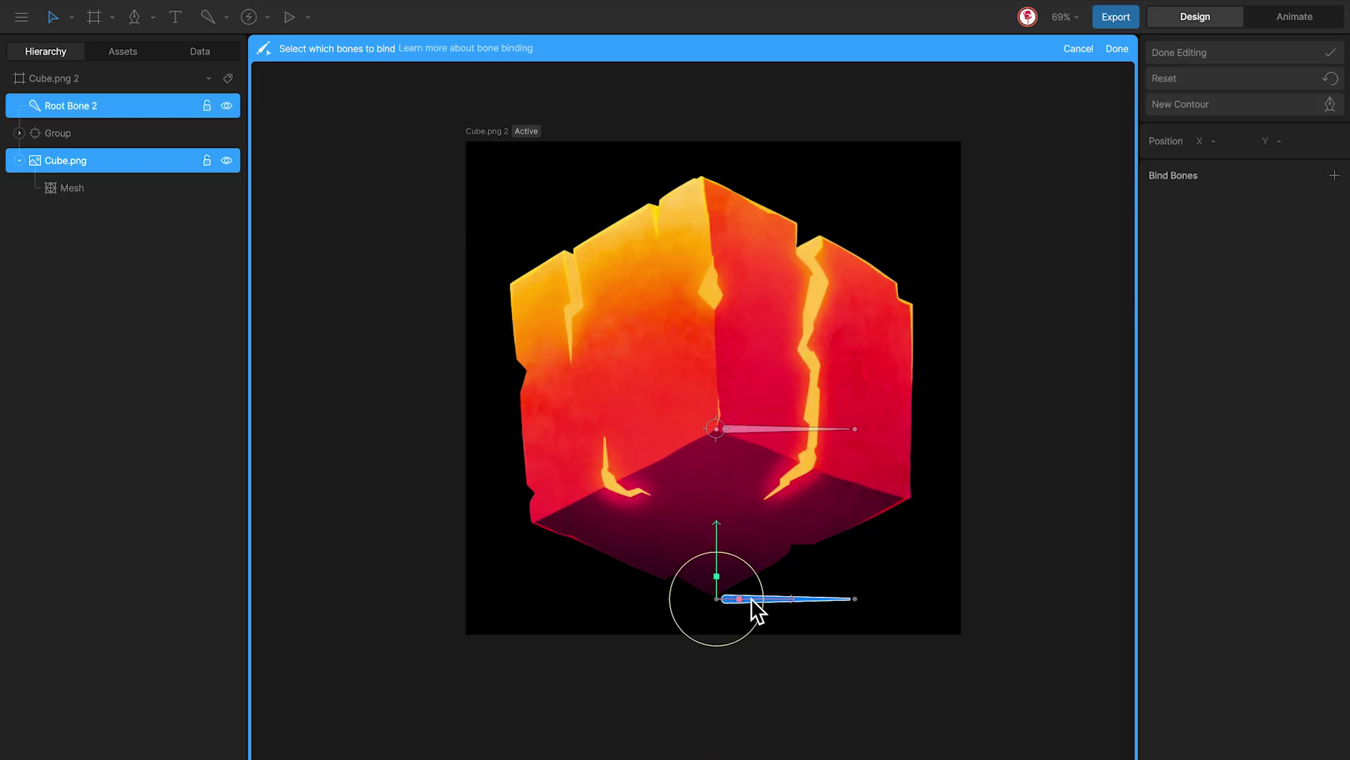
click(748, 429)
key(Return)
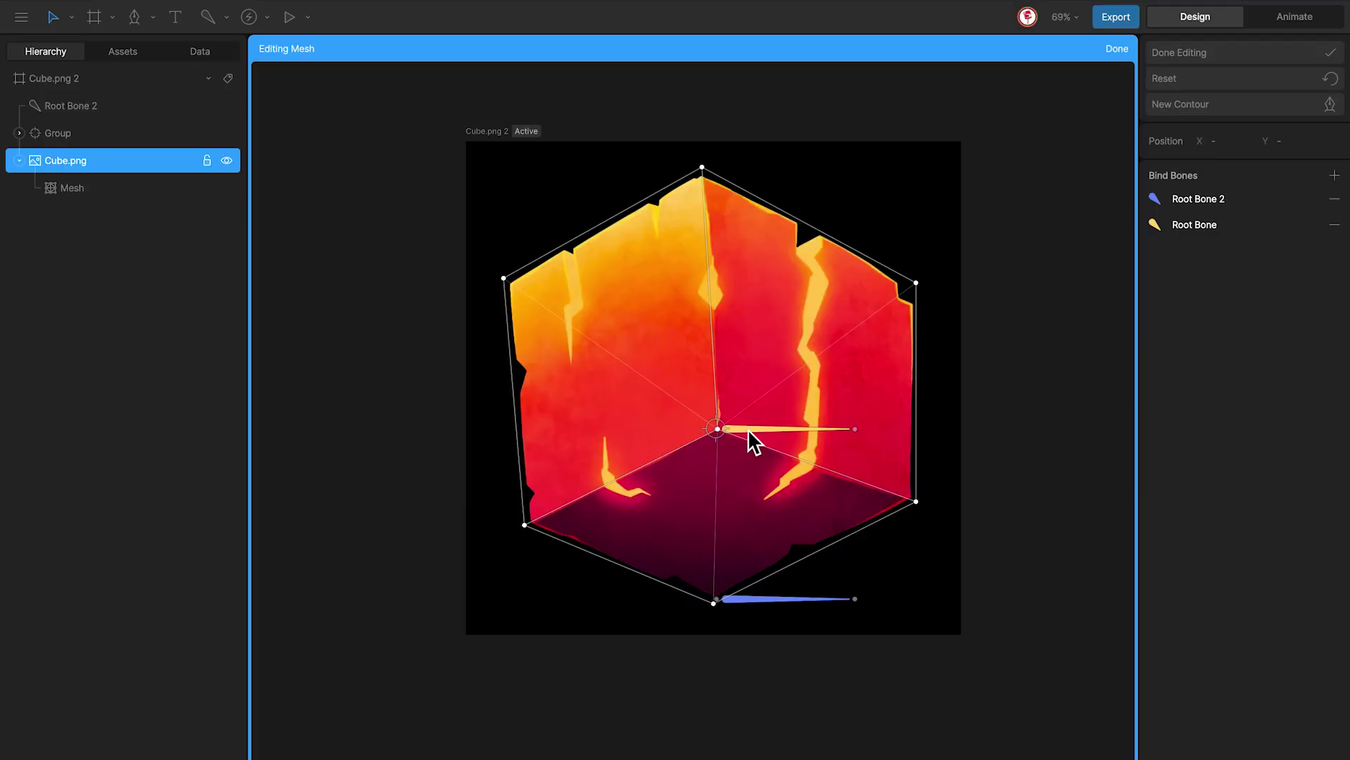
- Weight the centre and top vertices 100 to Root Bone
click(748, 429)
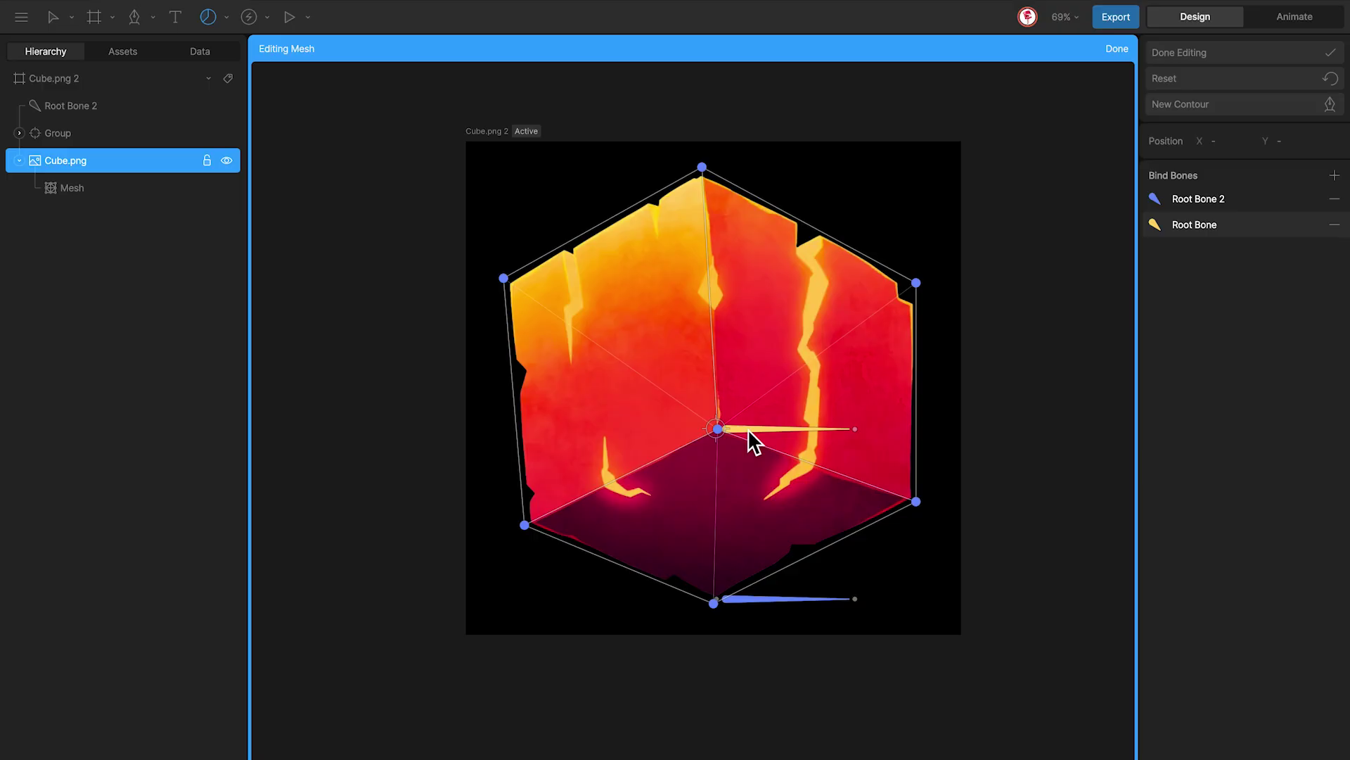
click(718, 428)
shift+click(701, 167)
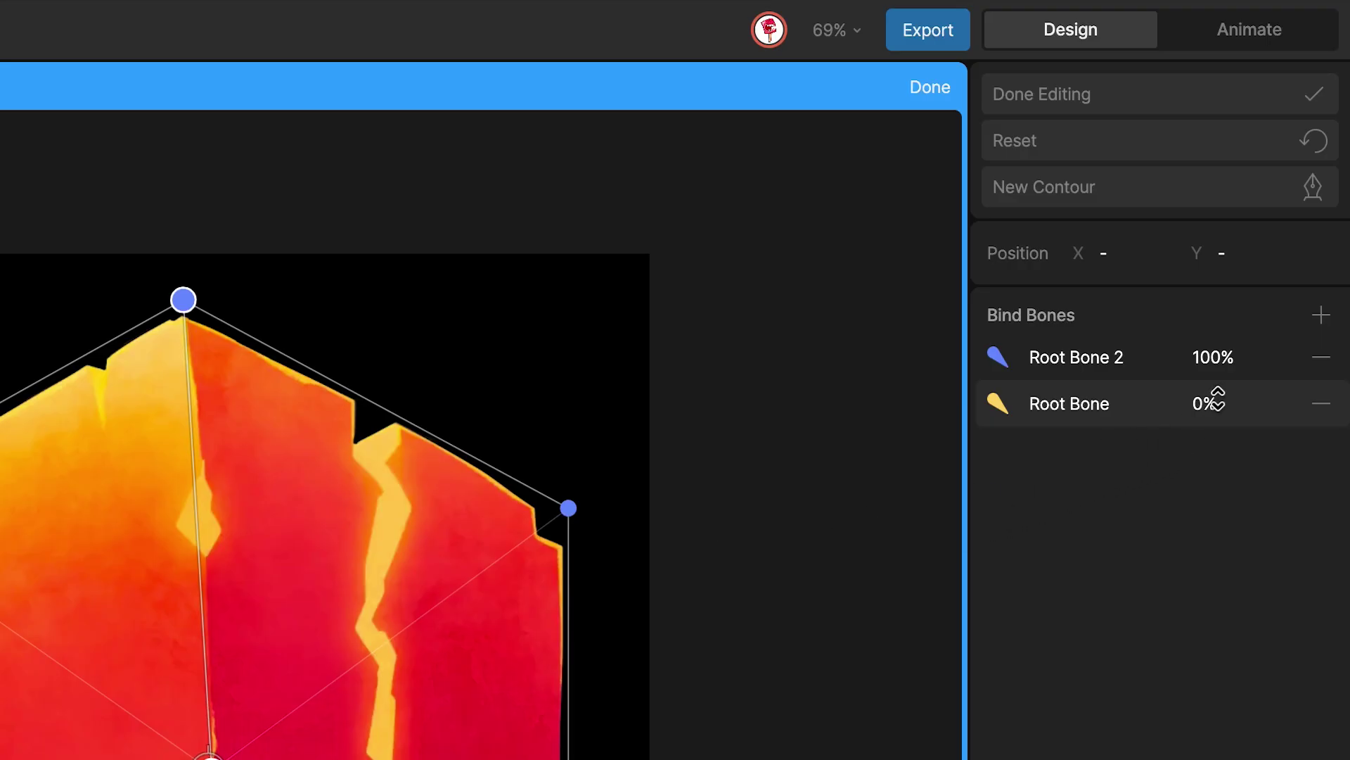
click(1233, 399)
text(100)
key(Return)
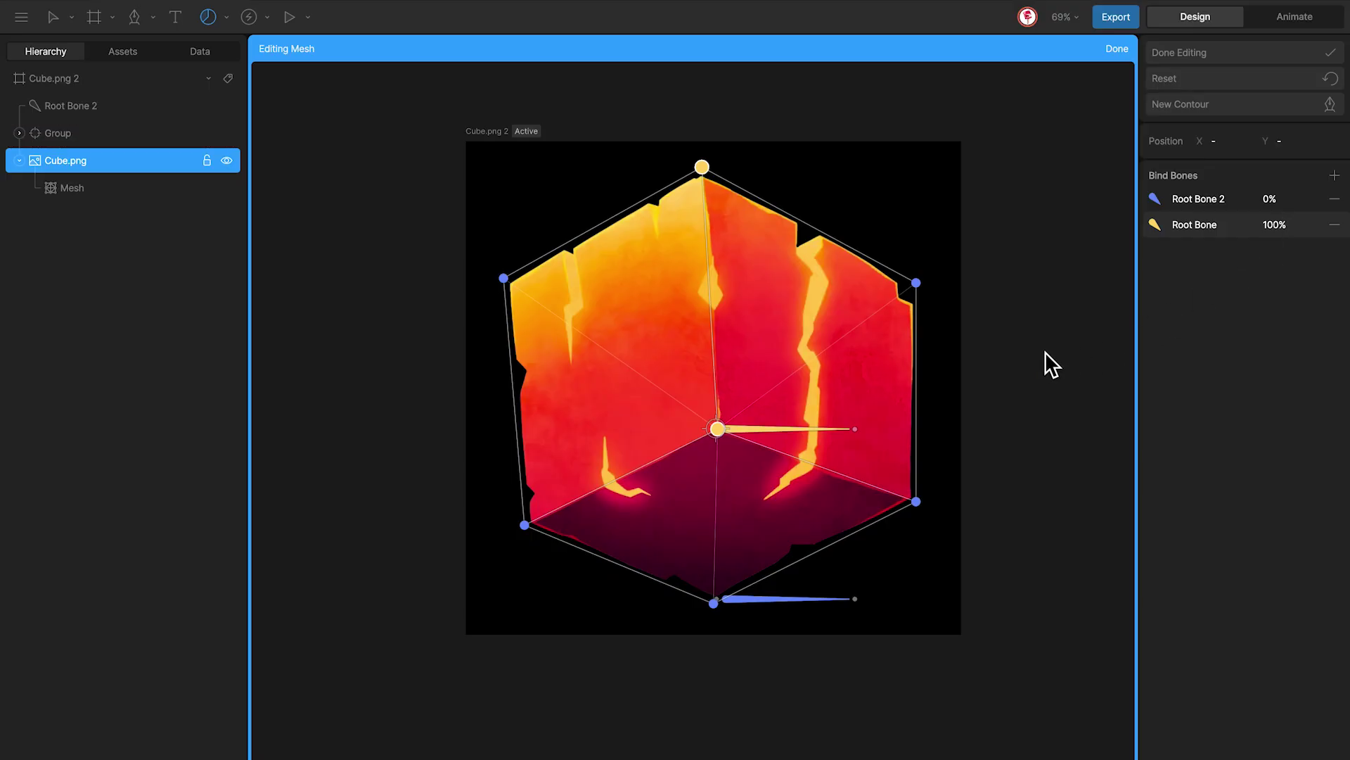
- Weight the left, bottom-left and top-right side vertices 50 to Root Bone
click(504, 278)
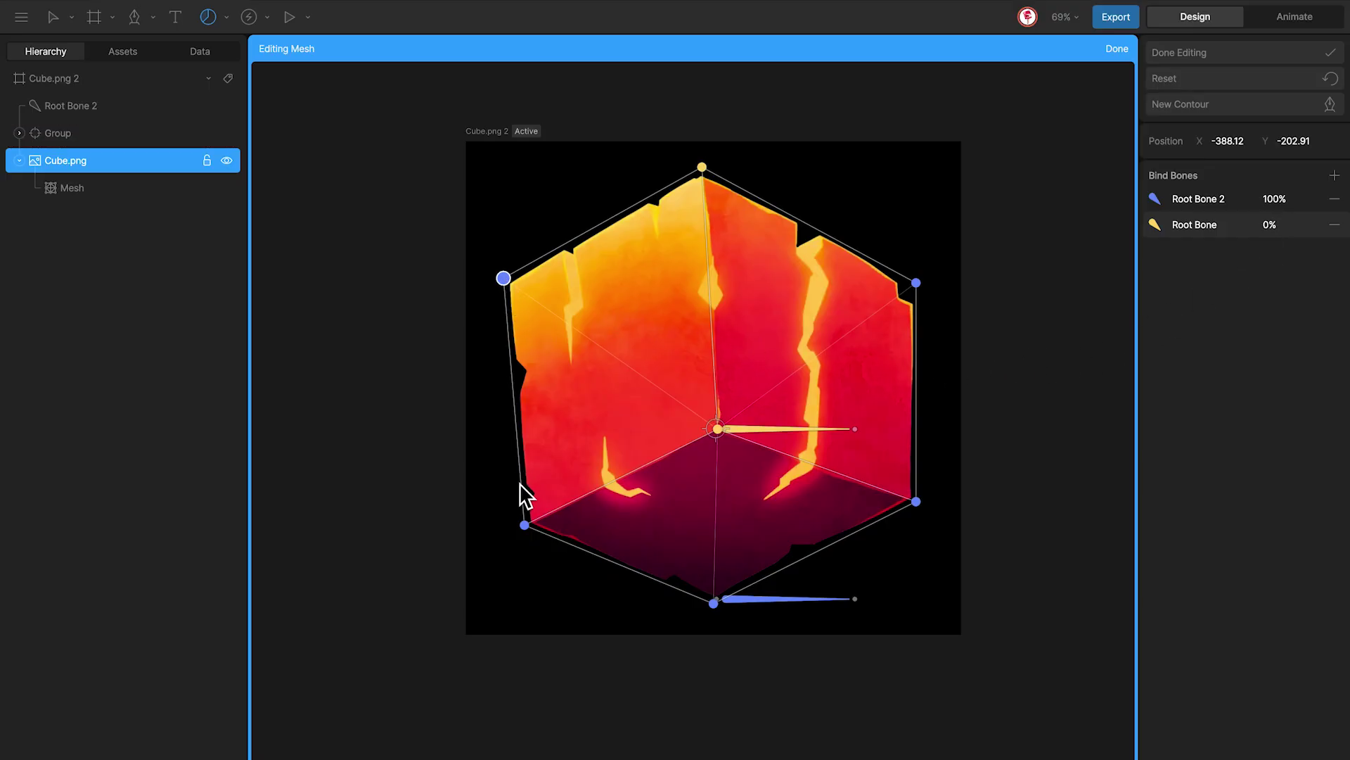
shift+click(524, 525)
shift+click(916, 283)
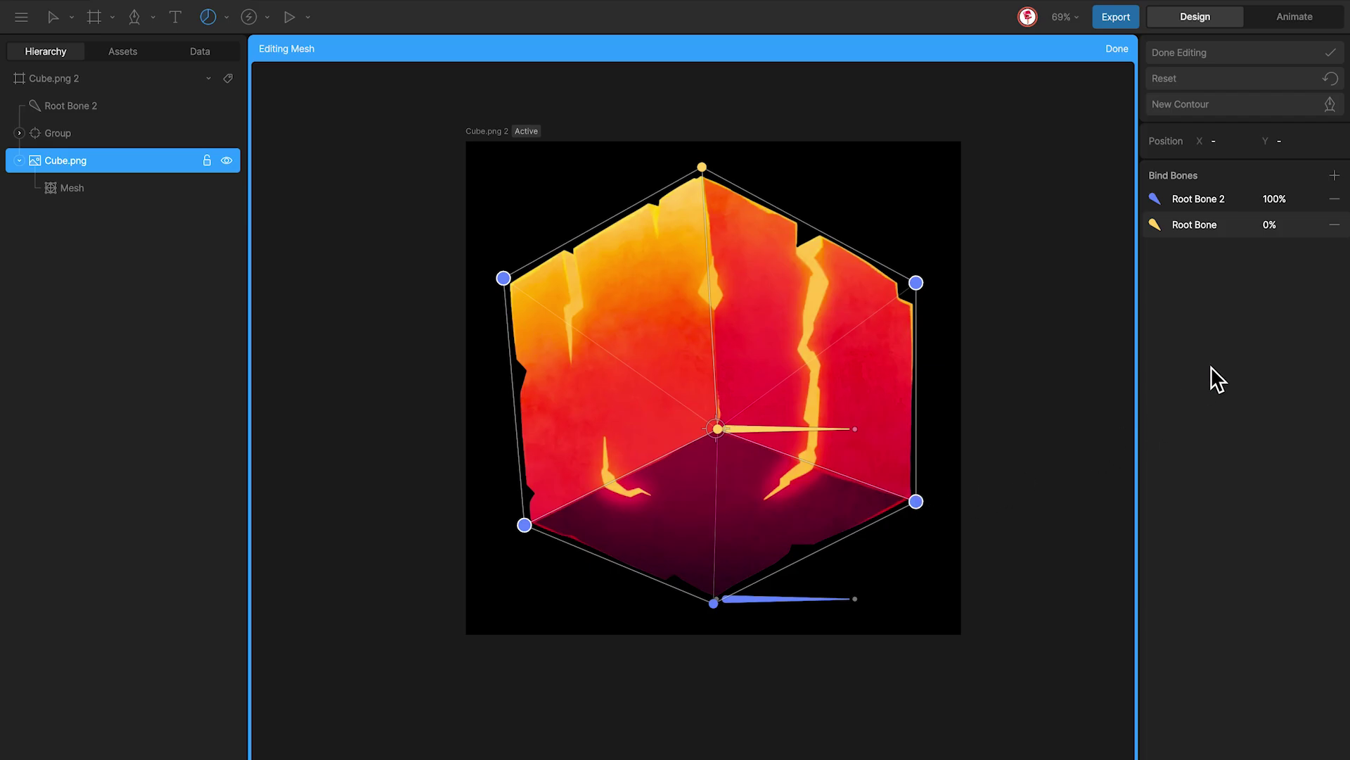
click(1288, 225)
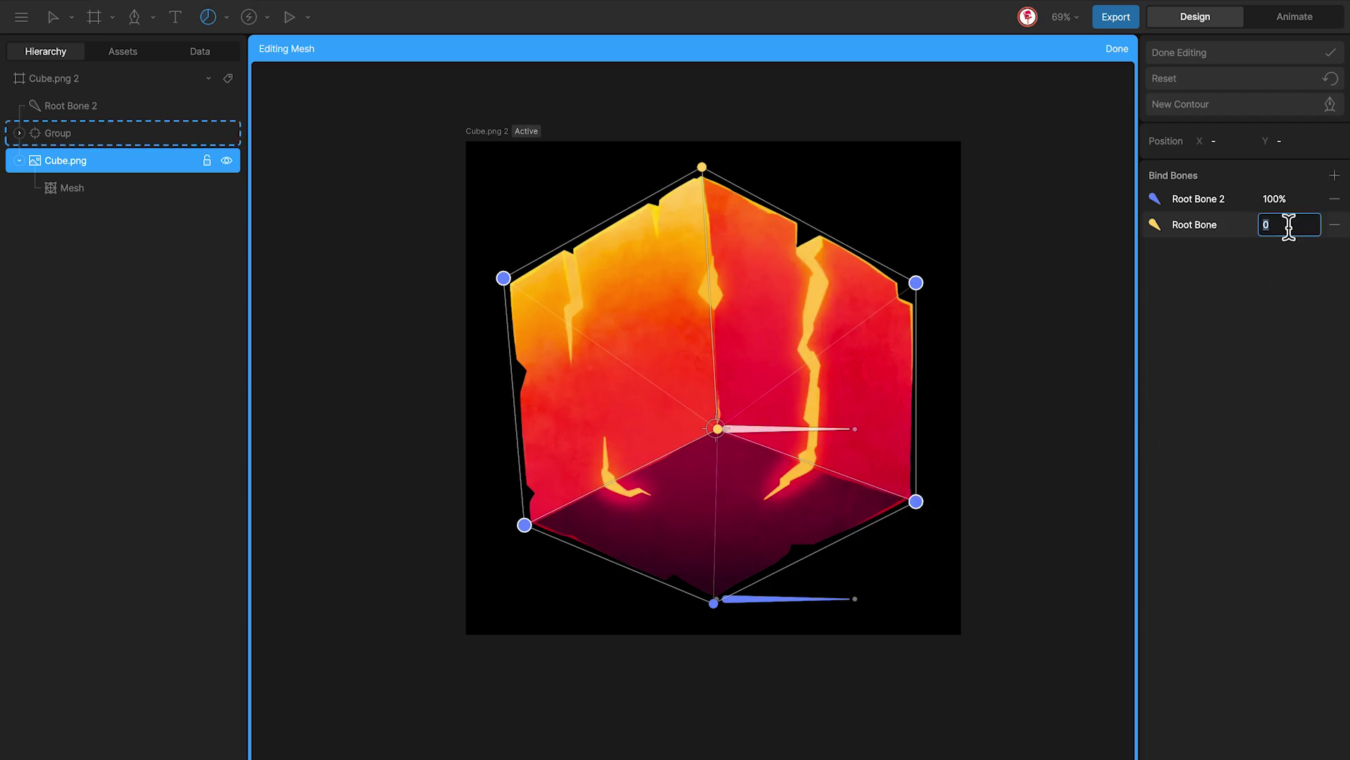
text(50)
key(Return)
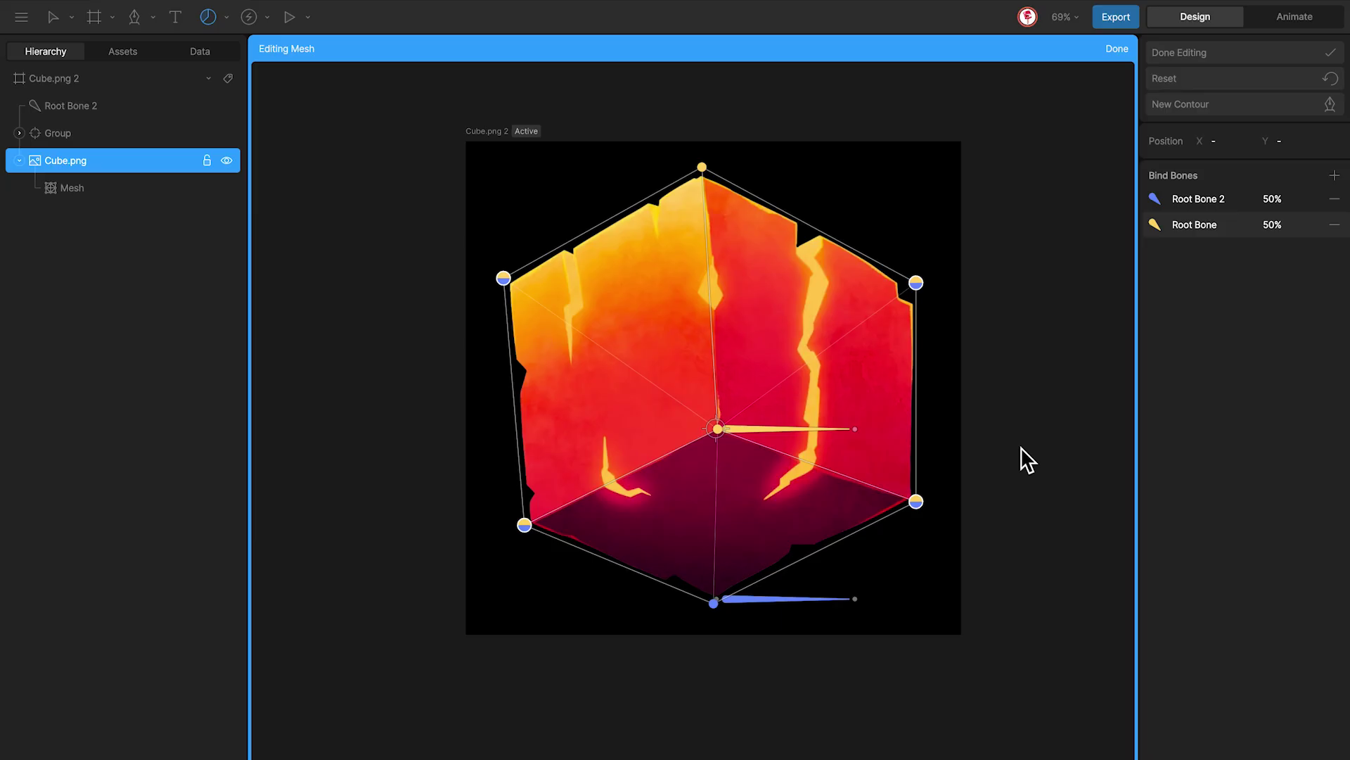
- Exit mesh editing, drag the Group target to test the cube's bend, then undo the move
key(Escape)
key(Escape)
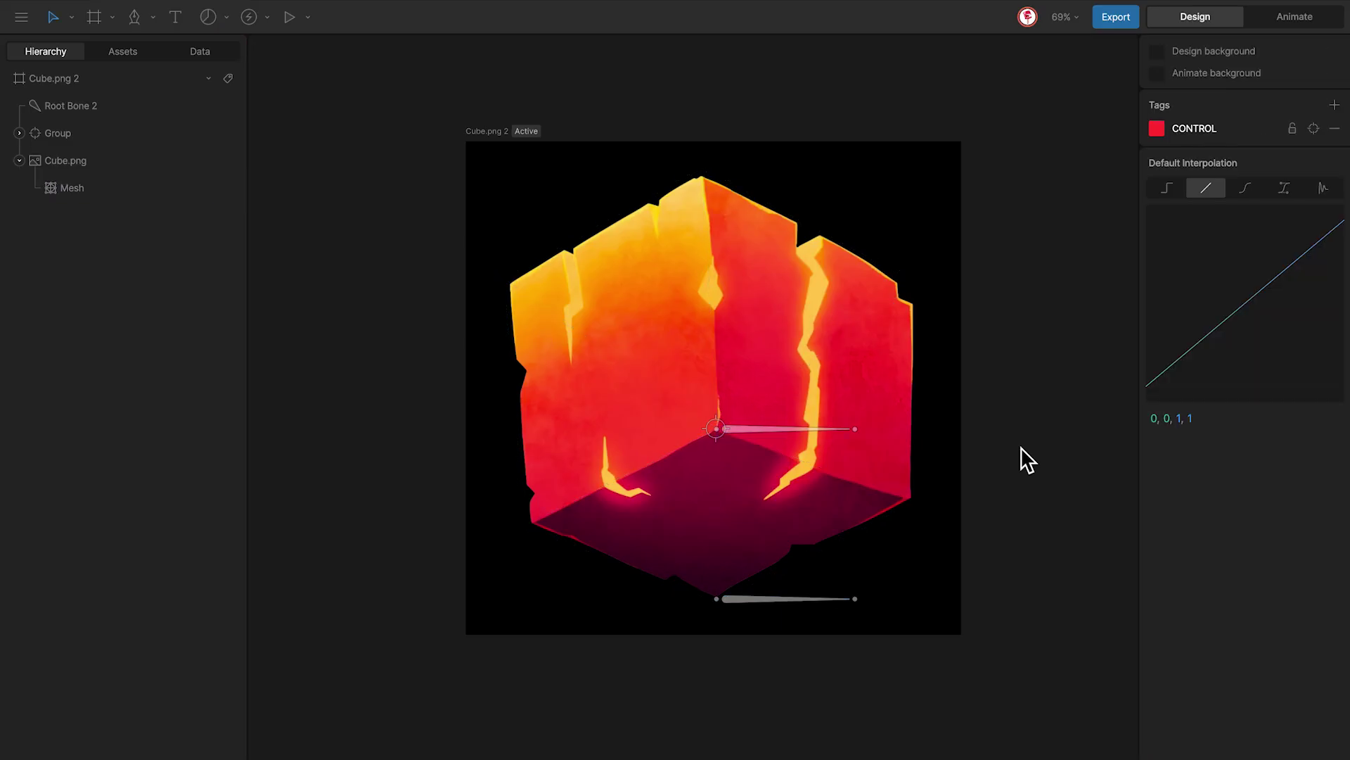
drag(722, 436, 762, 472)
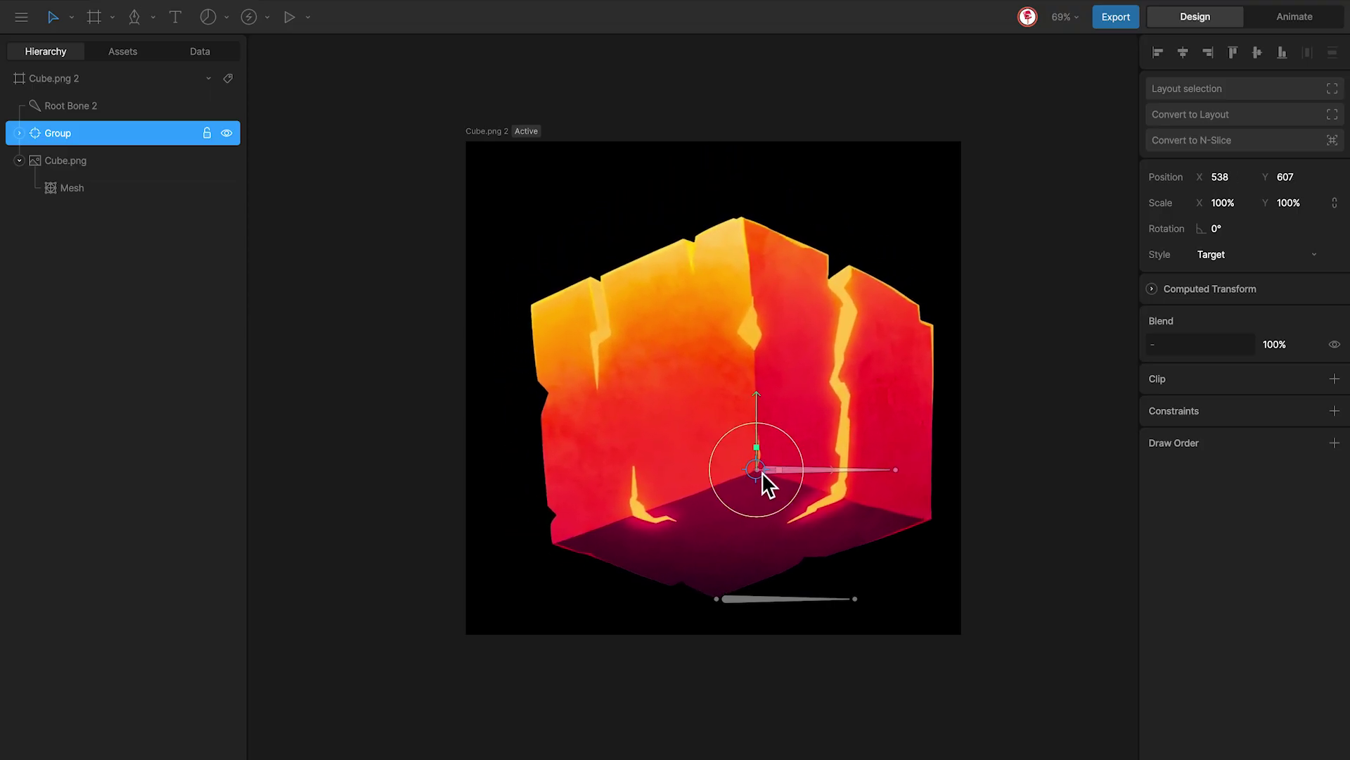
key(ctrl+z)
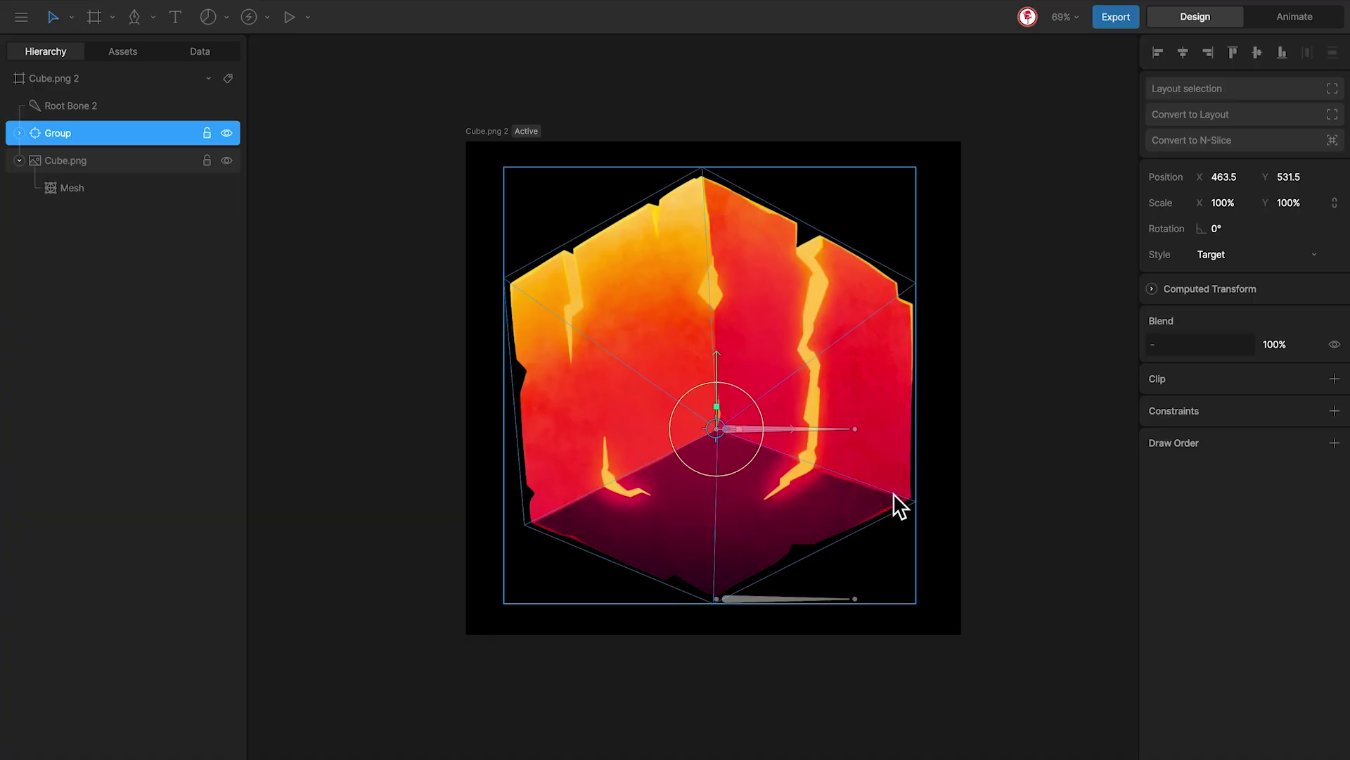
- Group Root Bone 2 and move the group's origin to the cube's centre
click(773, 599)
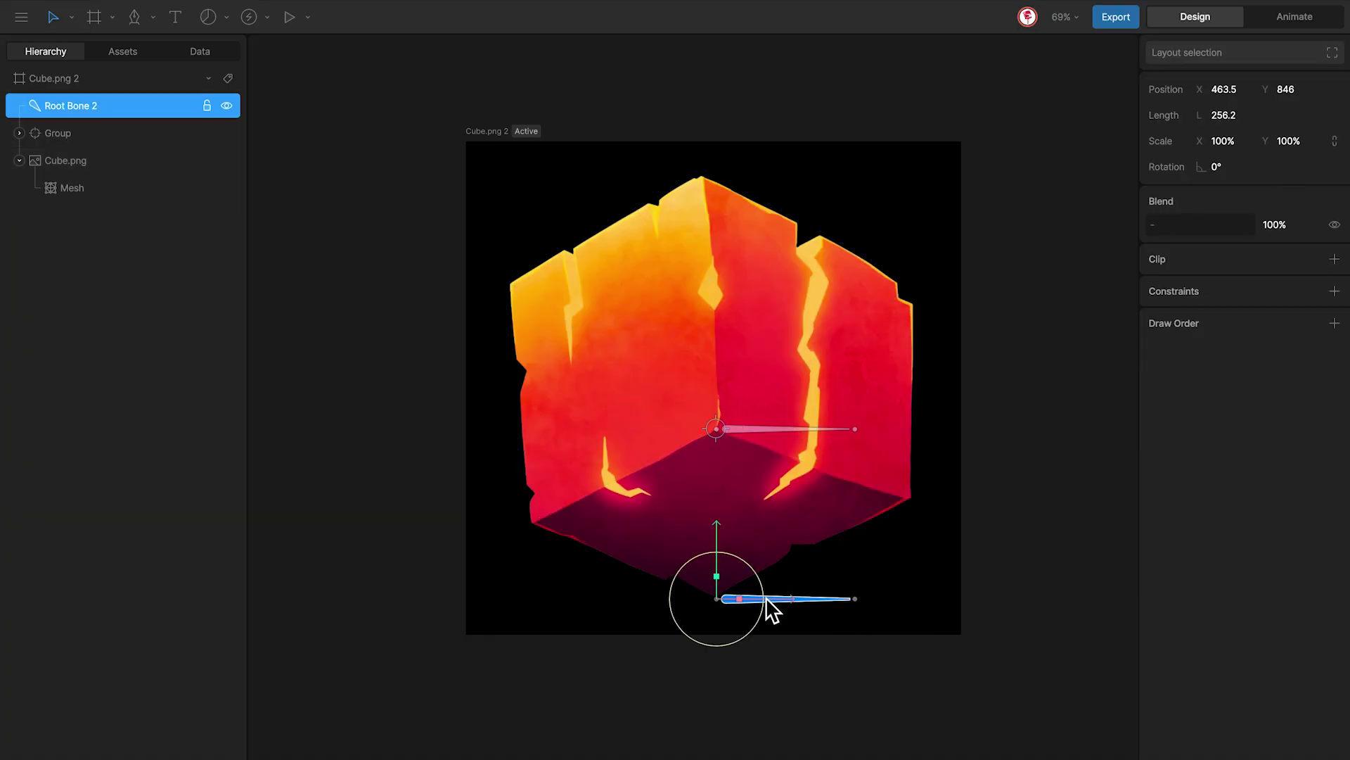
key(ctrl+g)
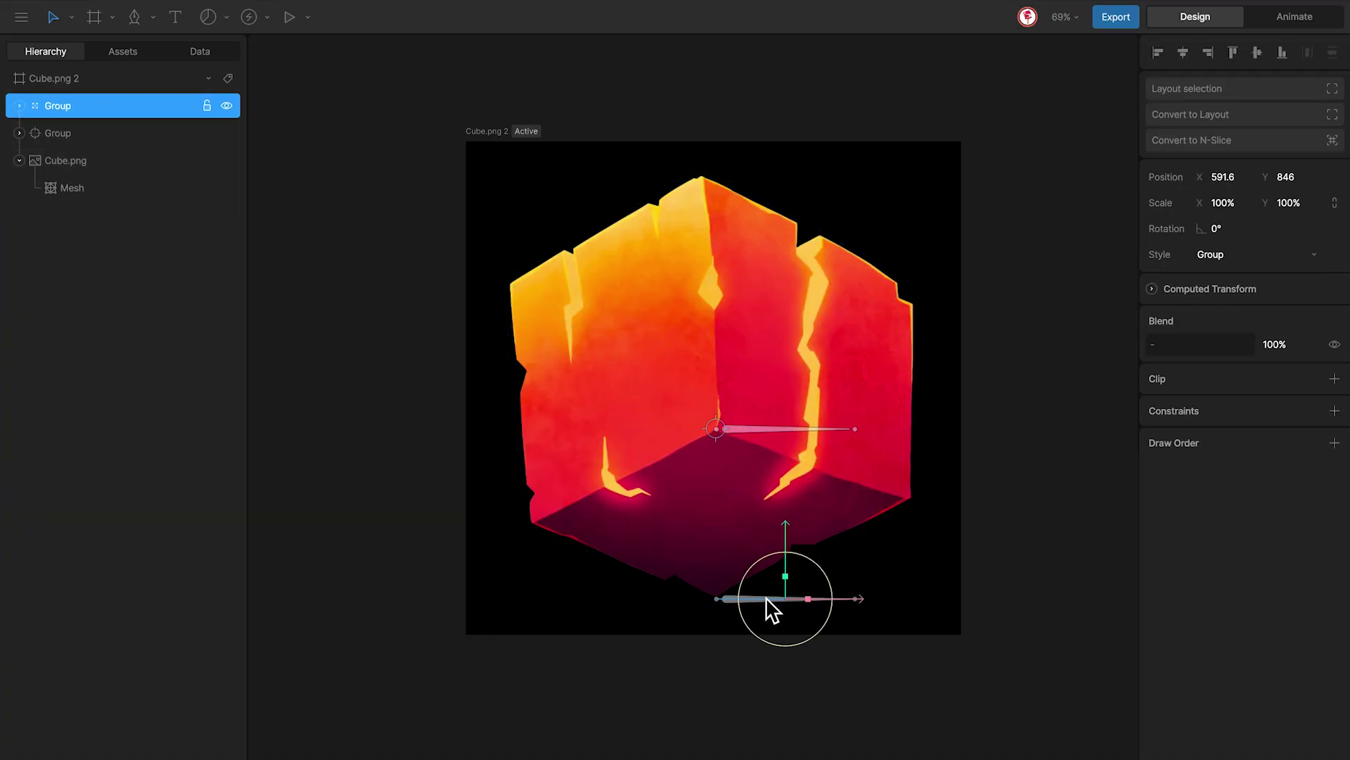
key(y)
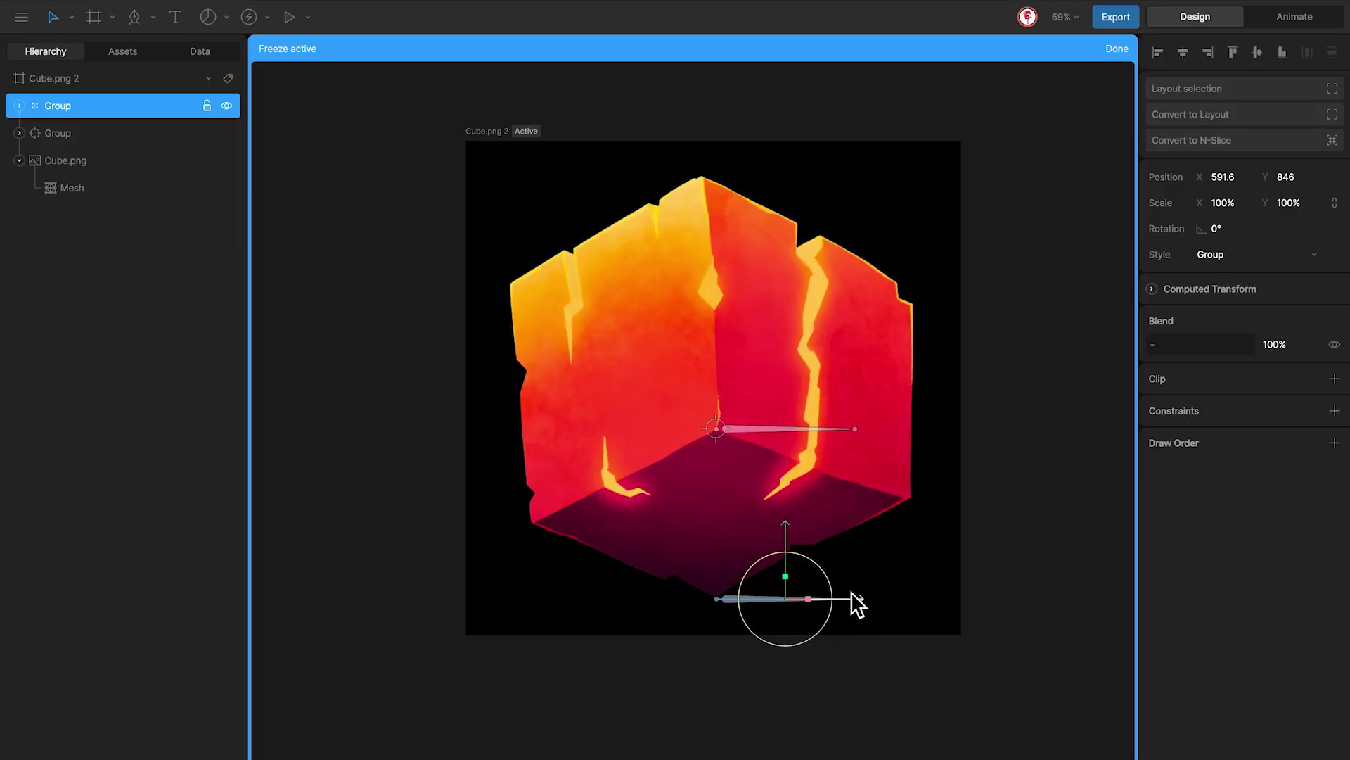
drag(851, 594, 778, 597)
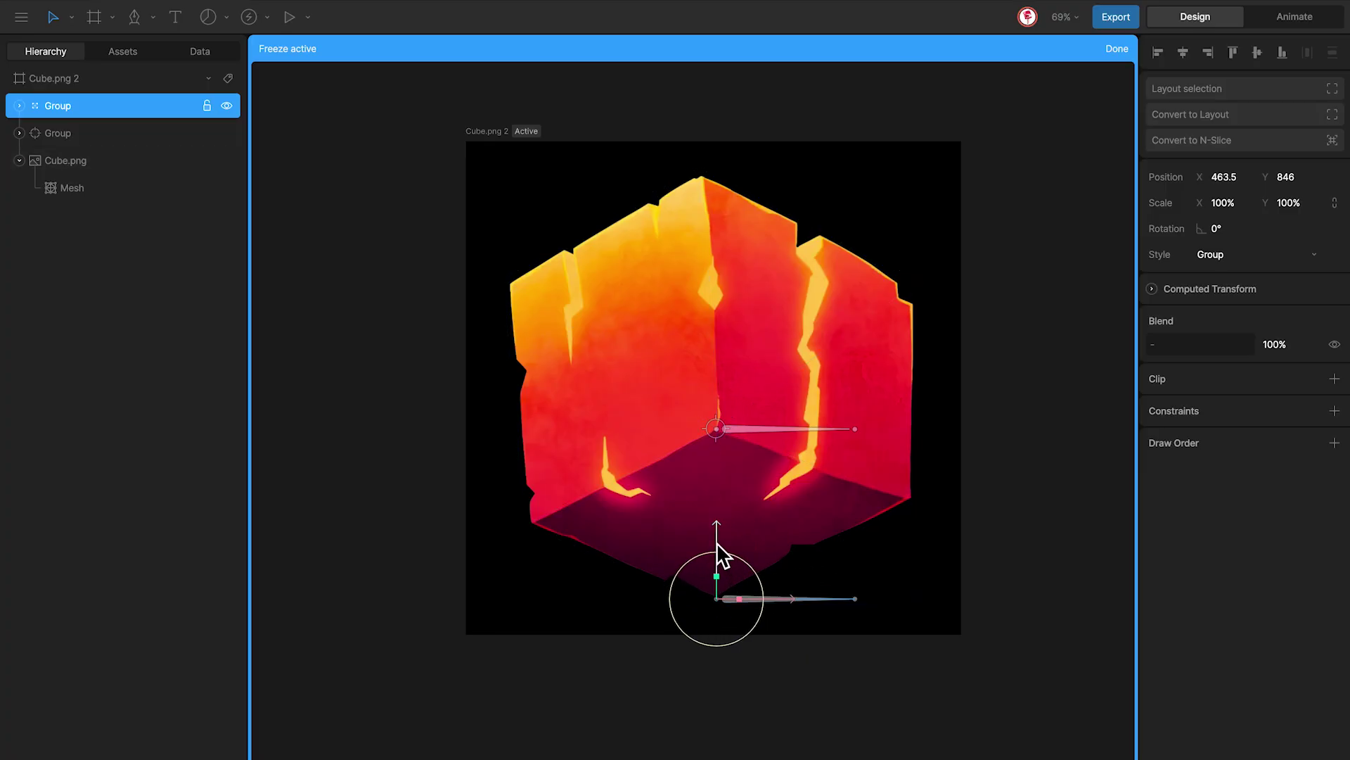
drag(718, 543, 712, 373)
key(y)
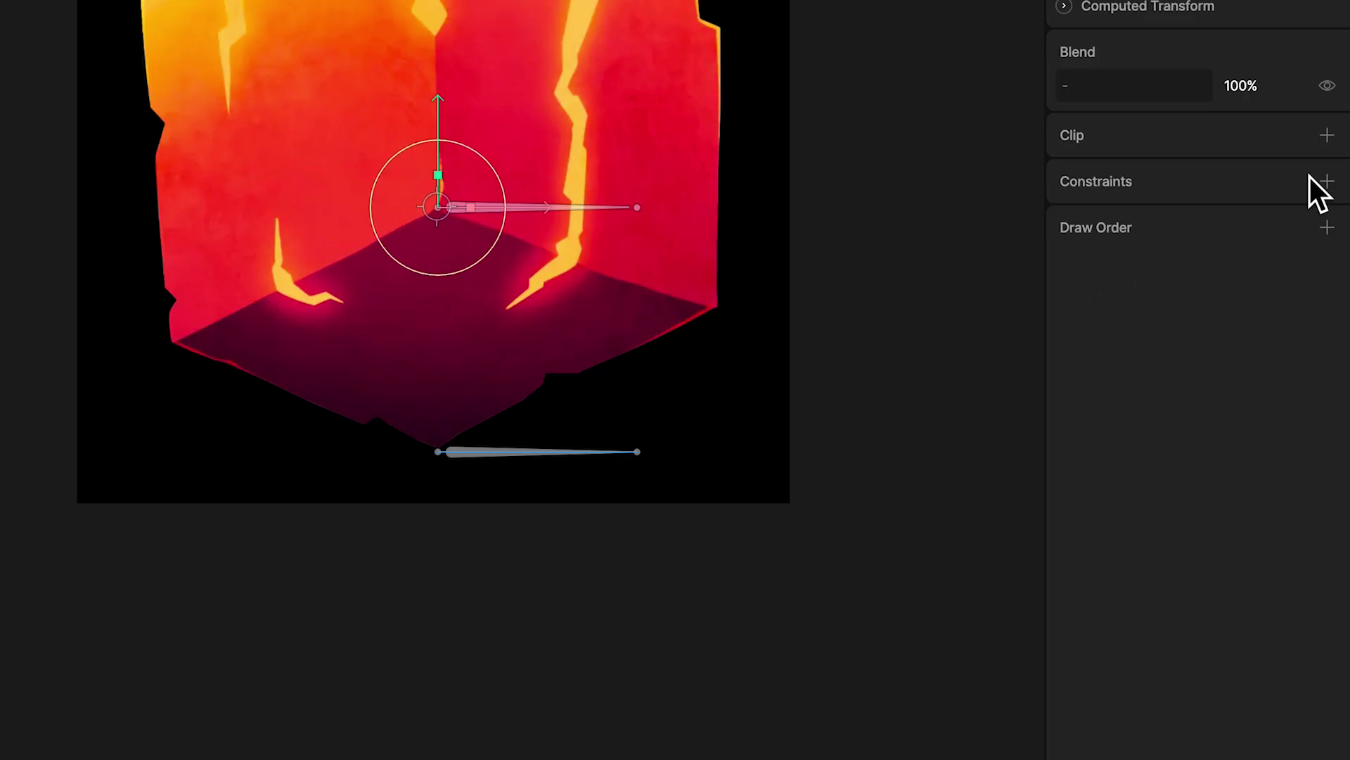
- Give the new group a Translation constraint at -100% strength targeting the Group control
click(1326, 182)
click(1252, 299)
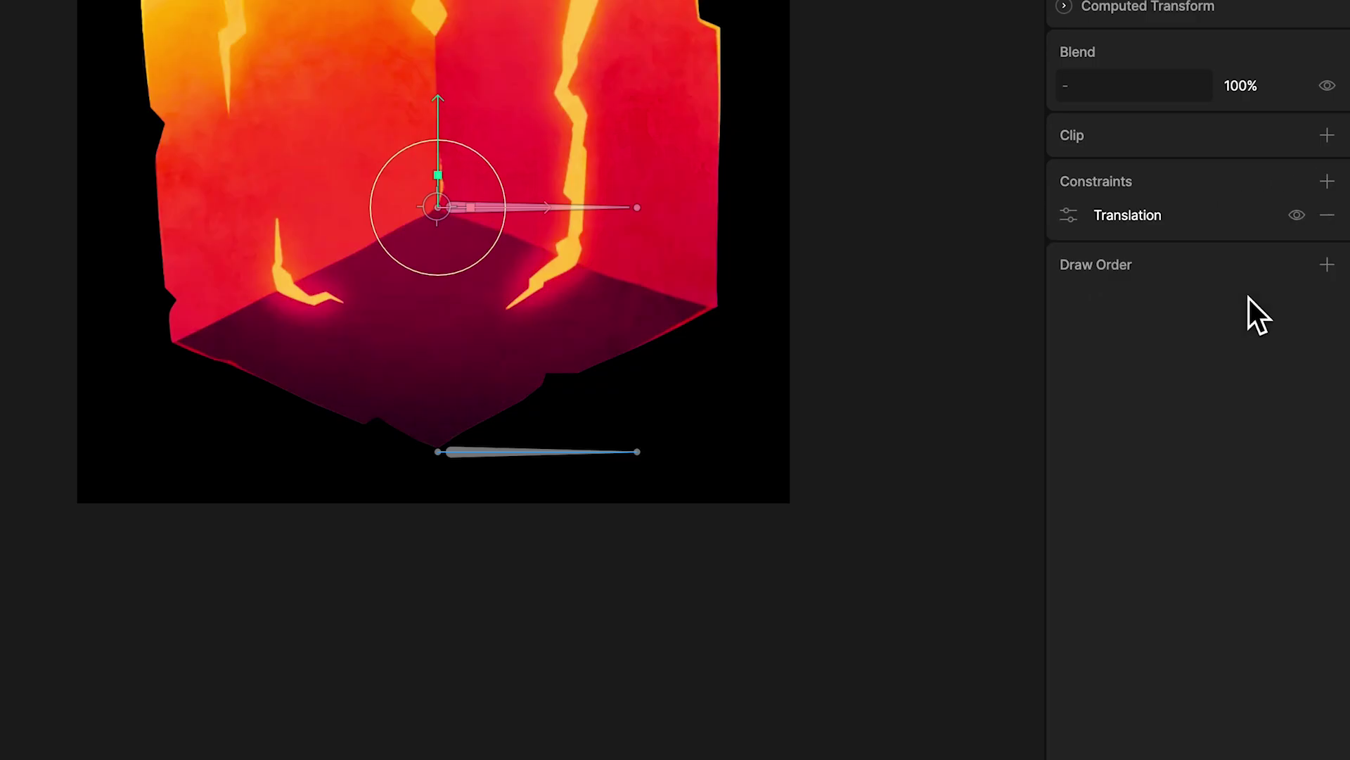
click(1065, 206)
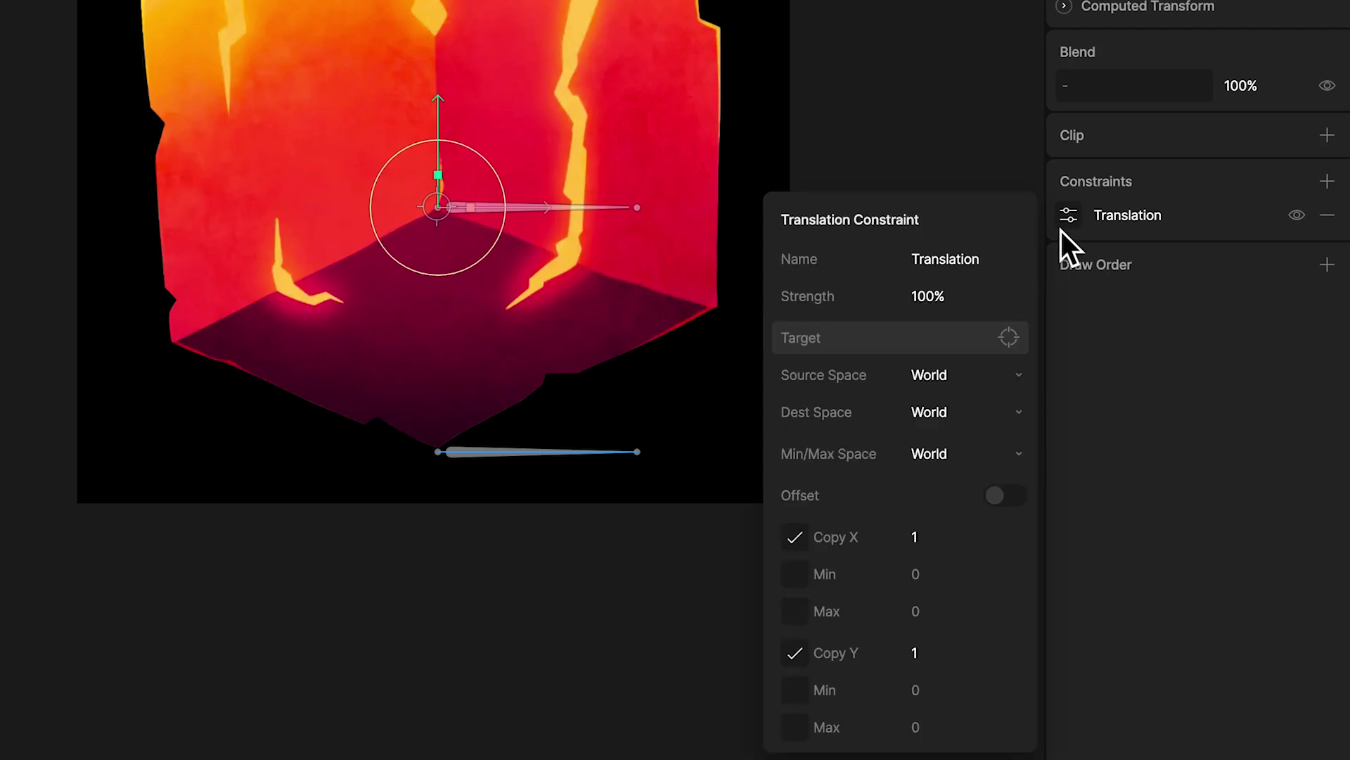
click(985, 294)
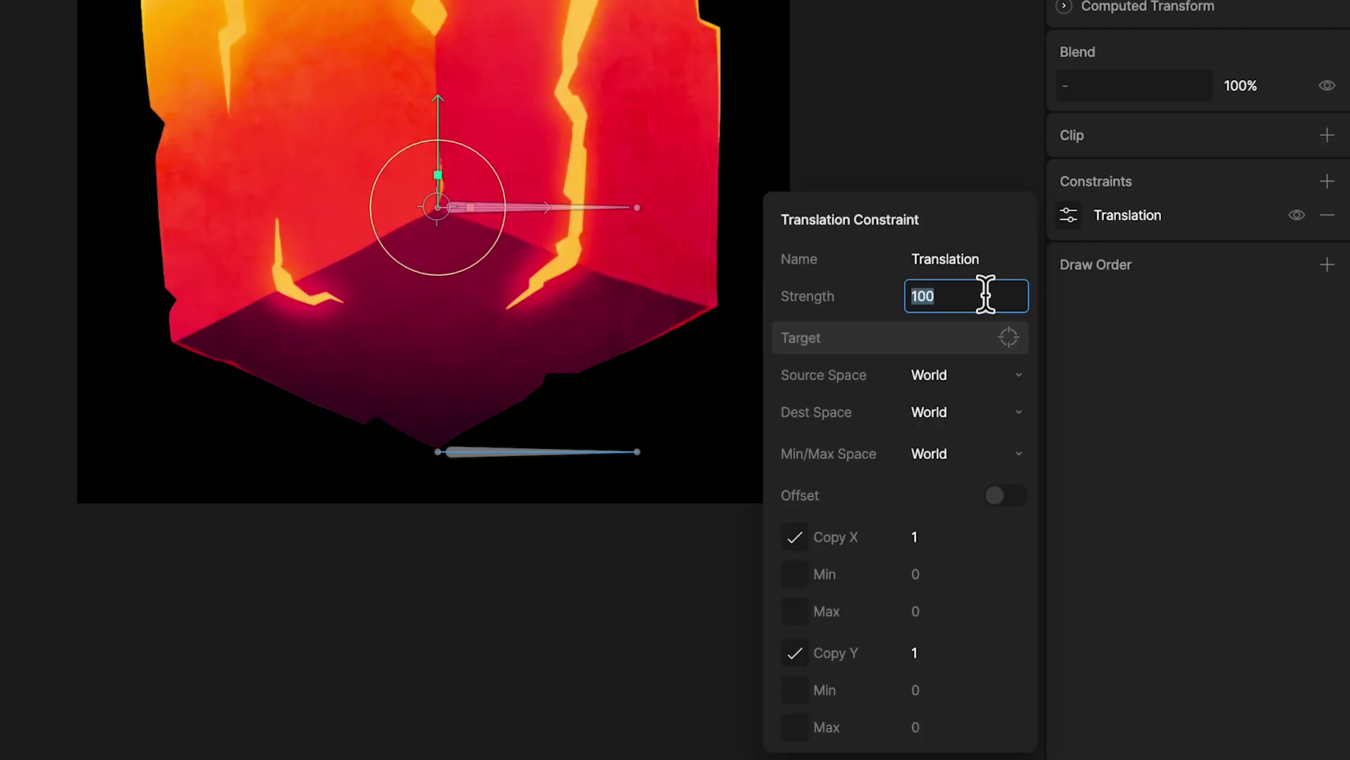
text(-10)
click(956, 332)
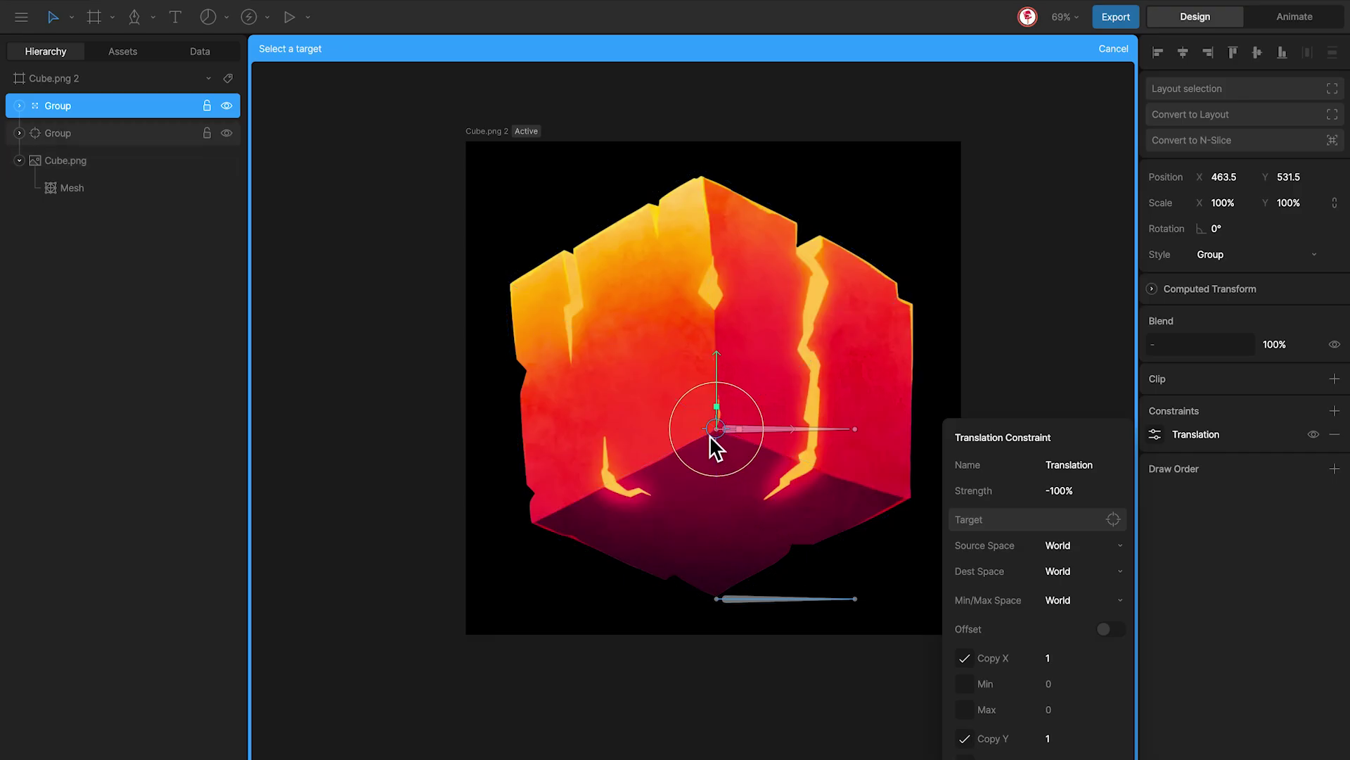
click(711, 434)
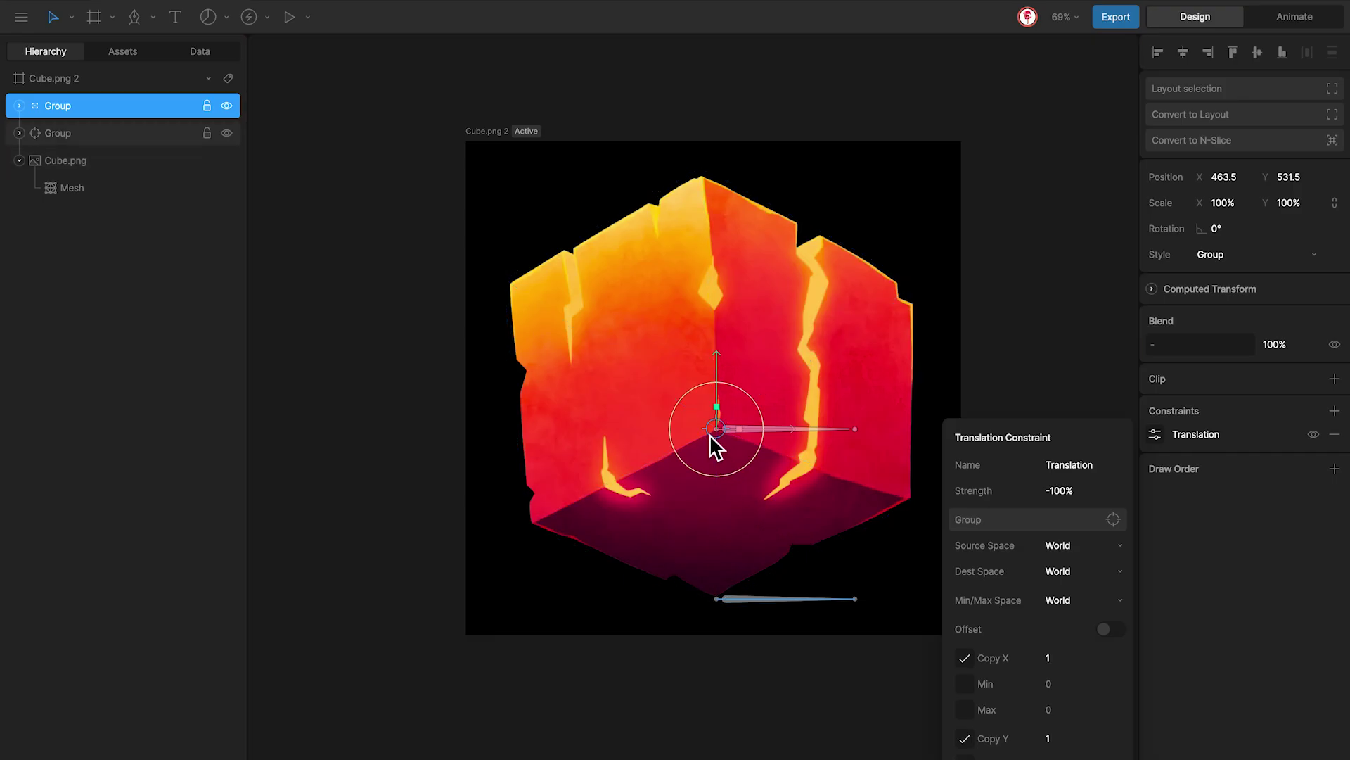
drag(711, 434, 741, 450)
- Undo the test move and draw a new bone out from the cube's right corner
key(ctrl+z)
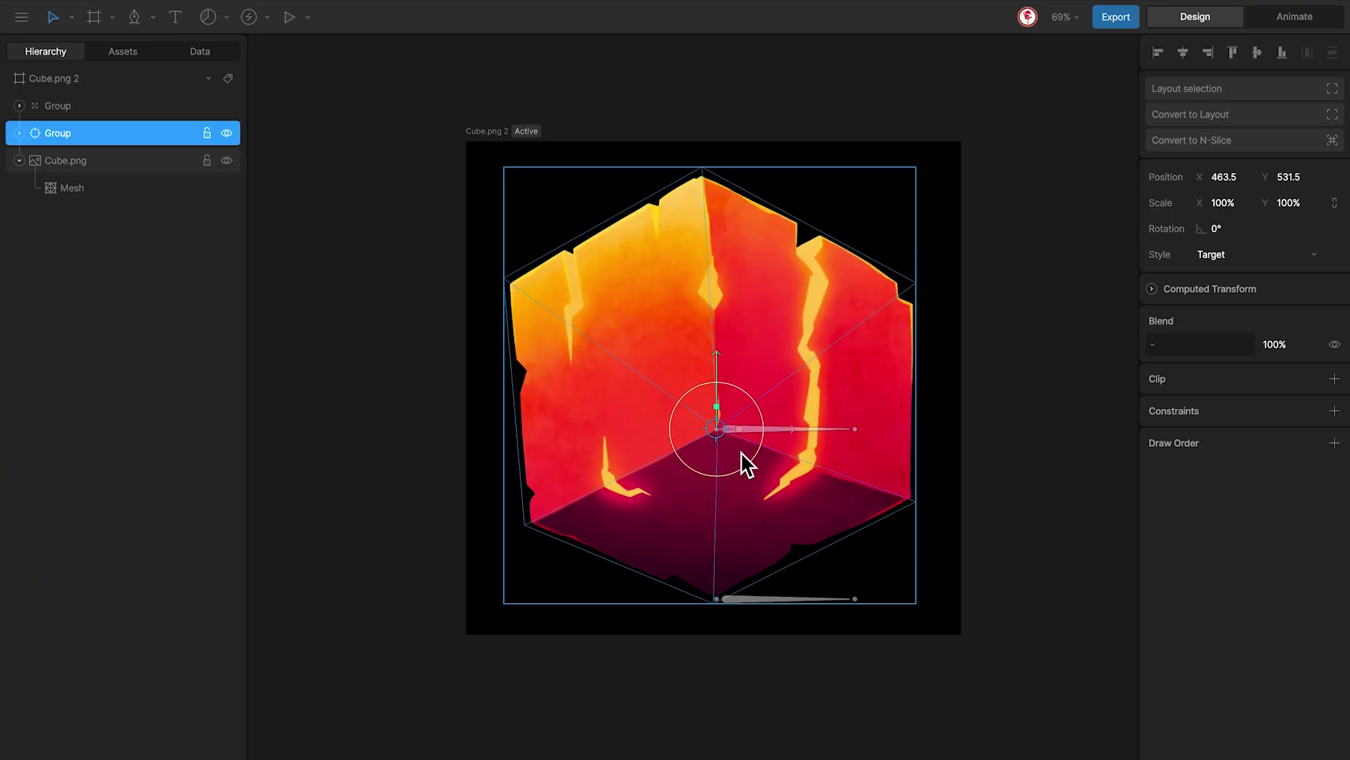
key(b)
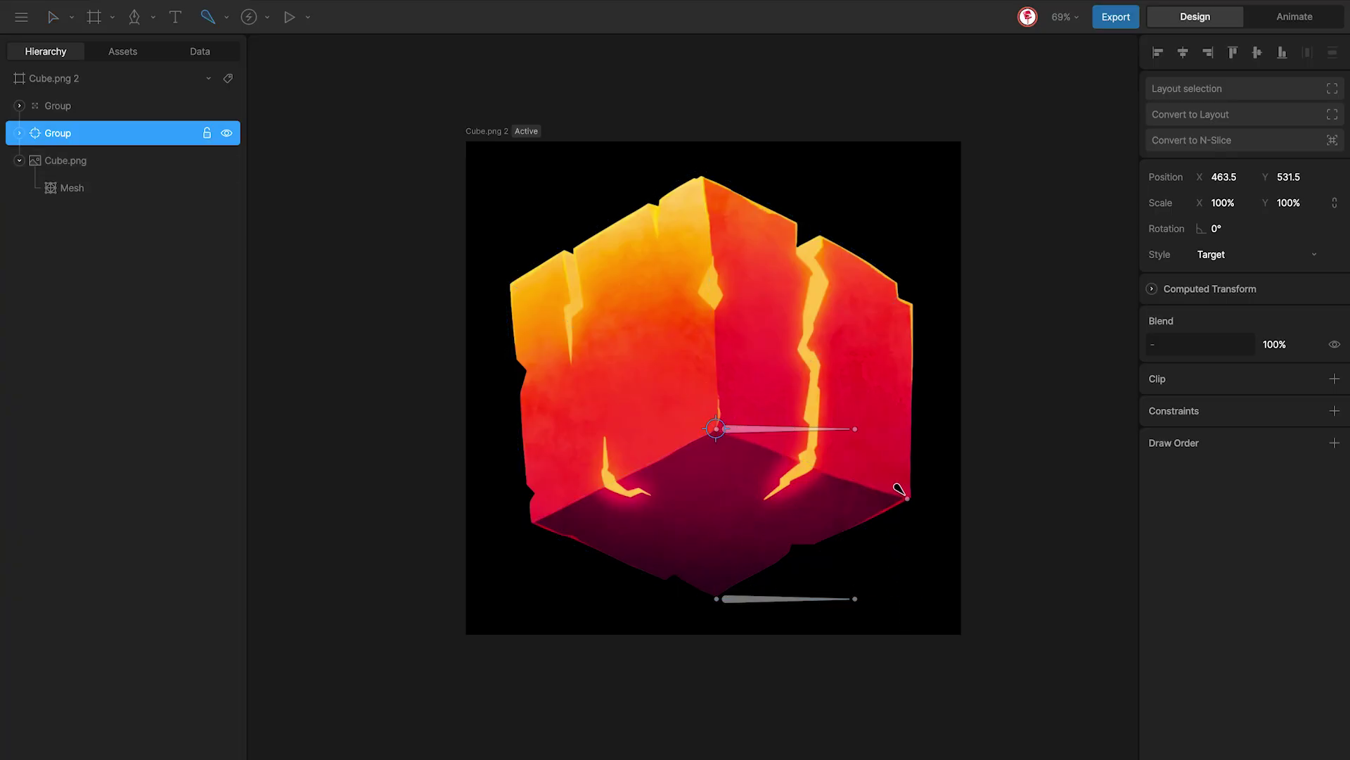
drag(907, 498, 1015, 498)
key(v)
click(940, 498)
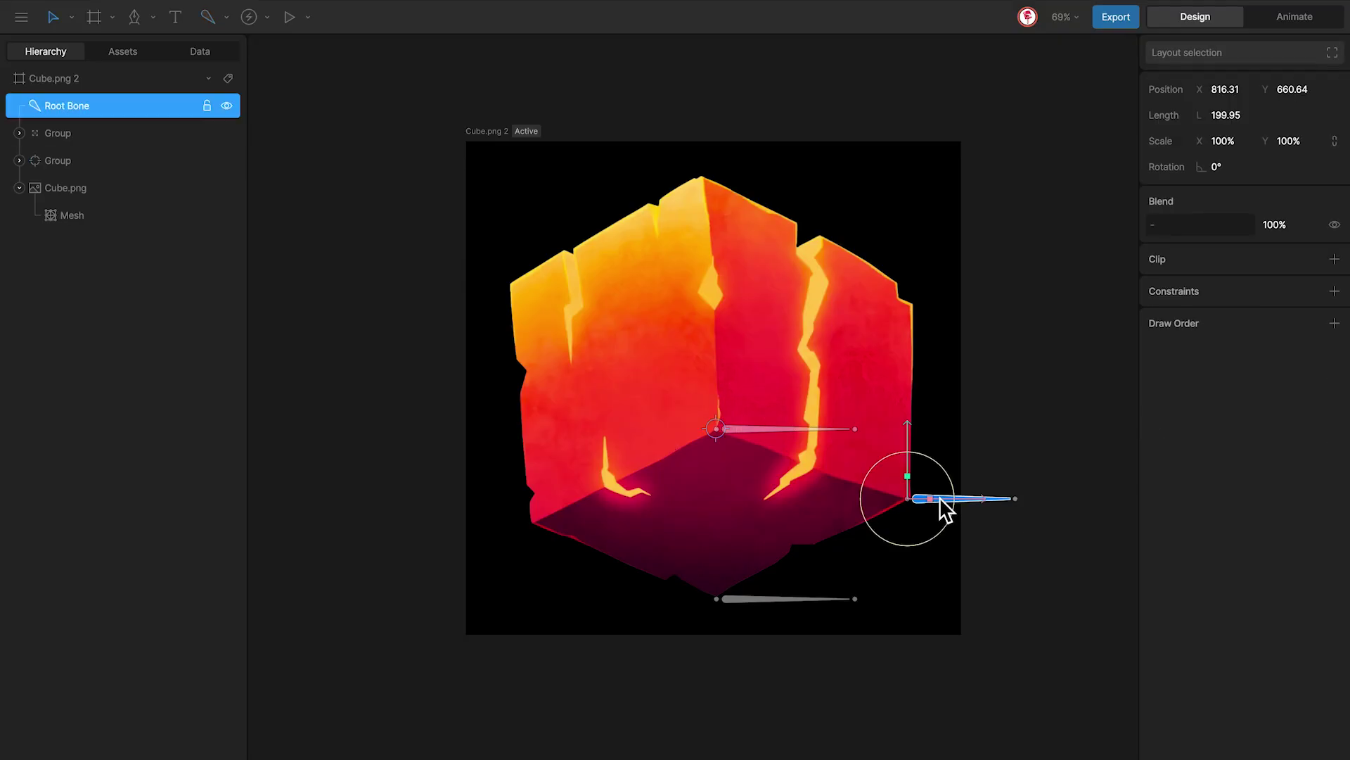
- Group the corner bone and move the group's origin to the cube's centre
key(ctrl+g)
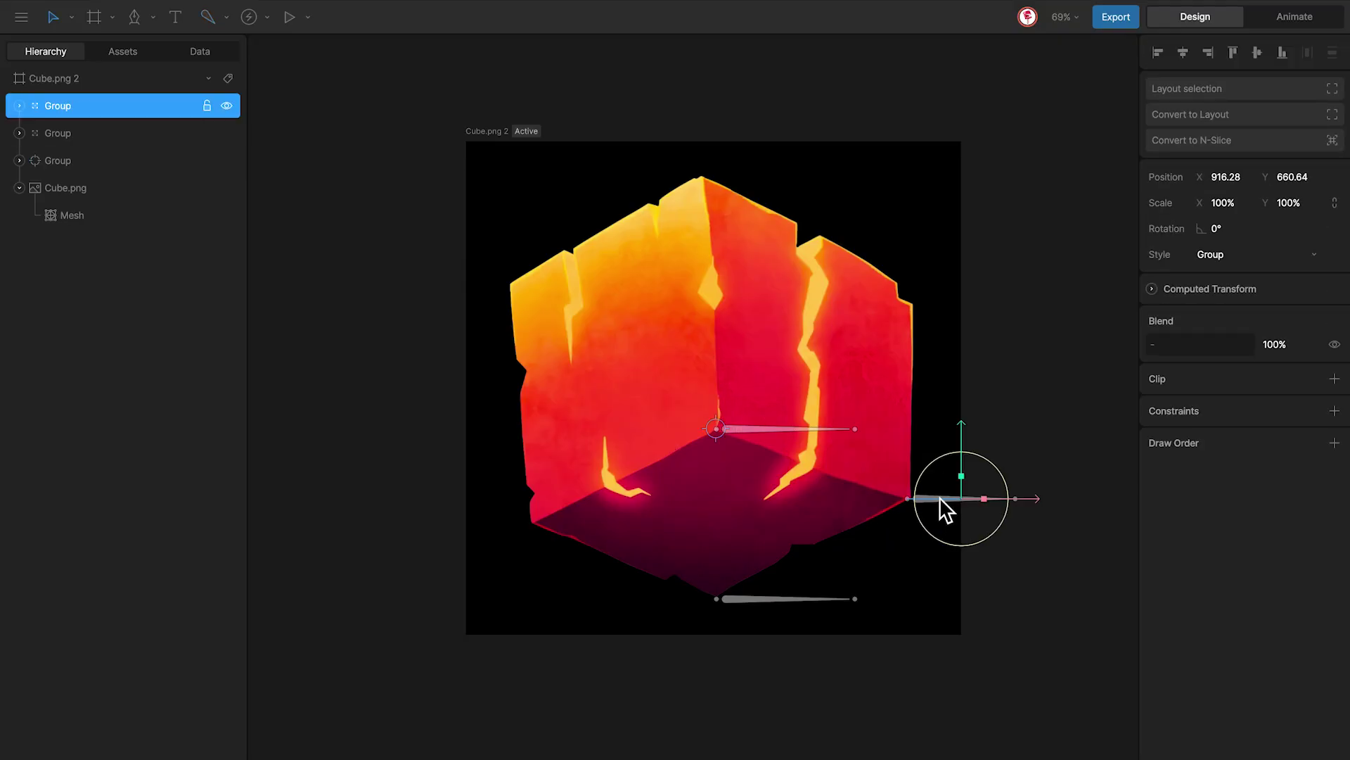
key(y)
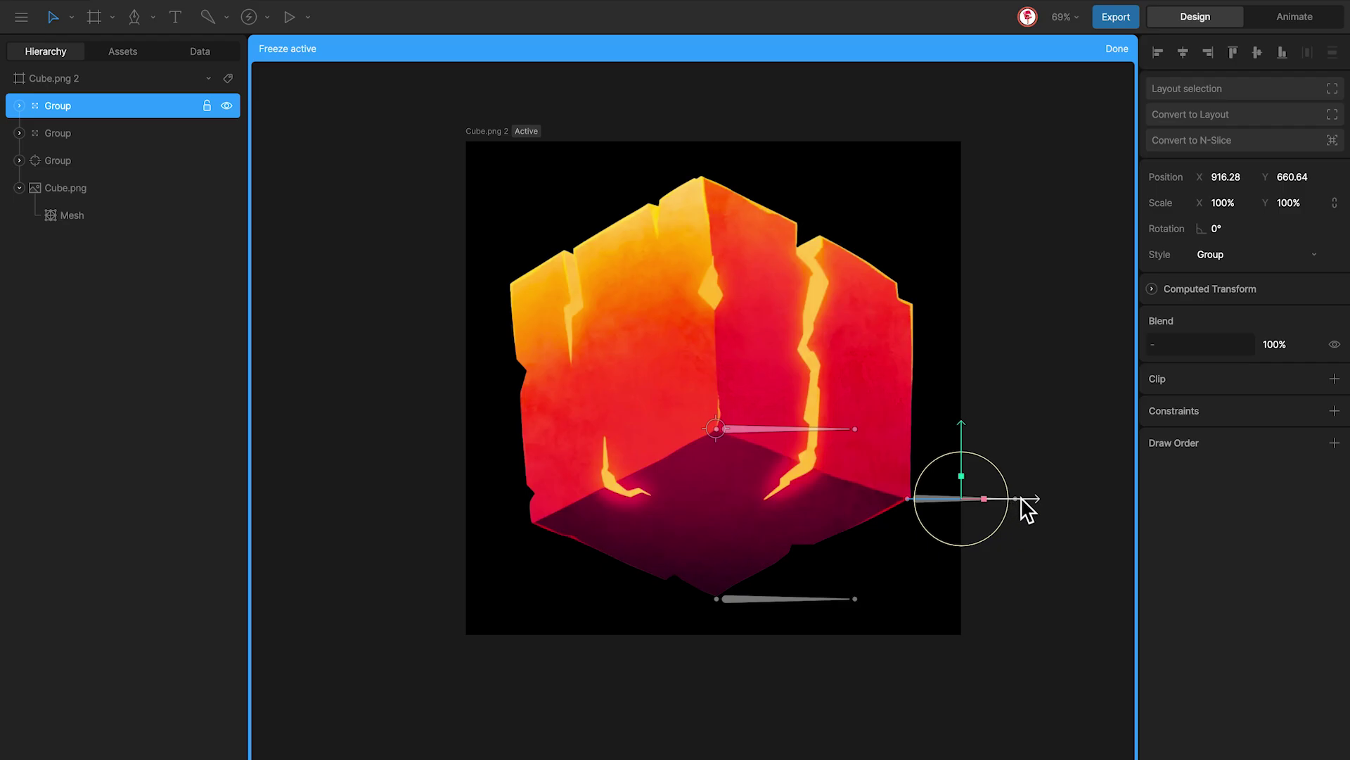
drag(1027, 497, 778, 502)
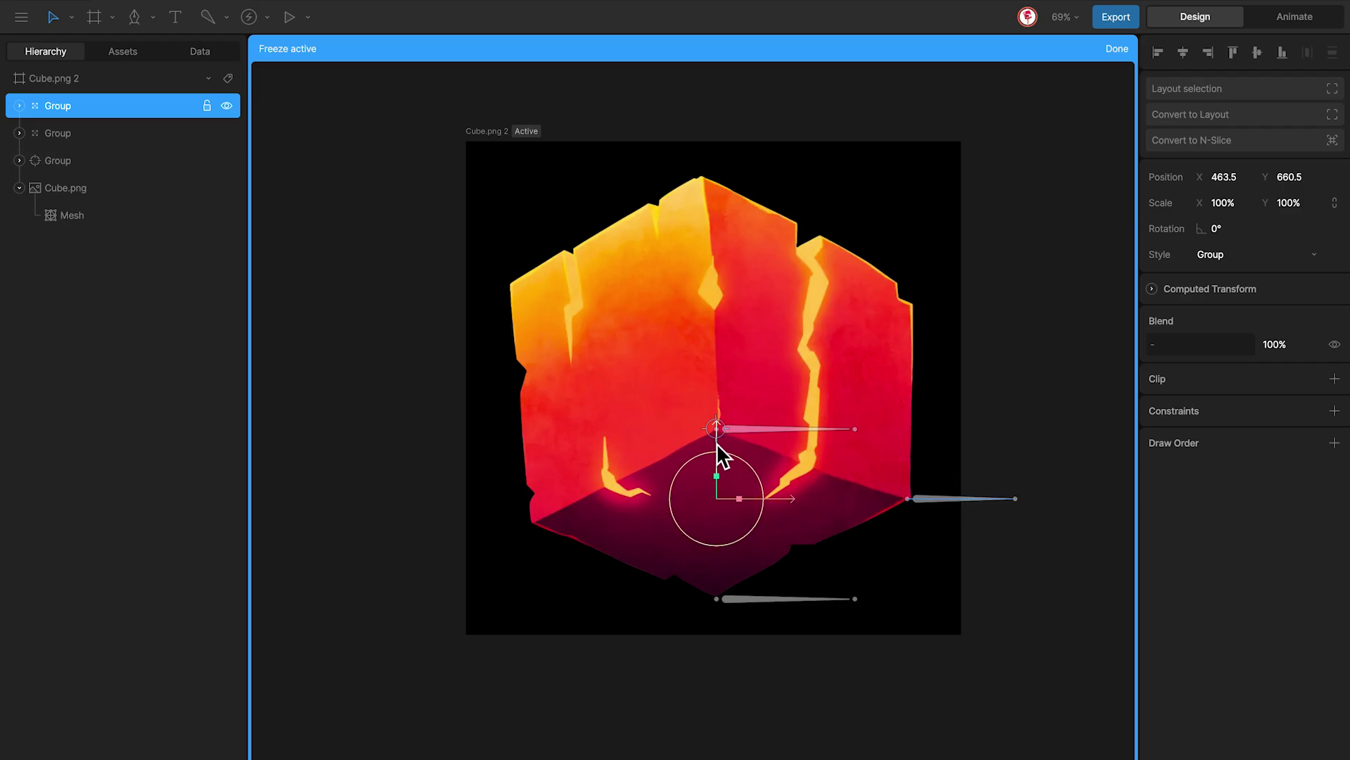
drag(718, 444, 707, 370)
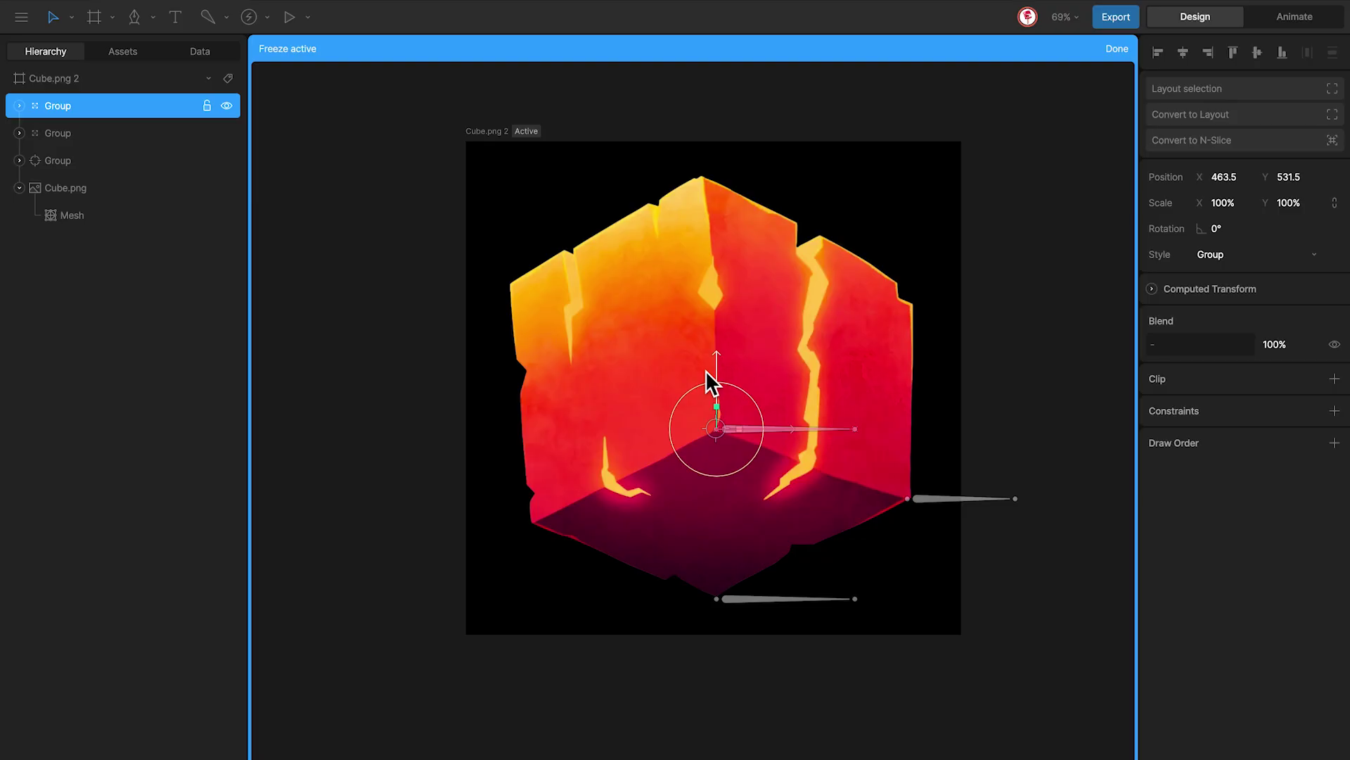
key(y)
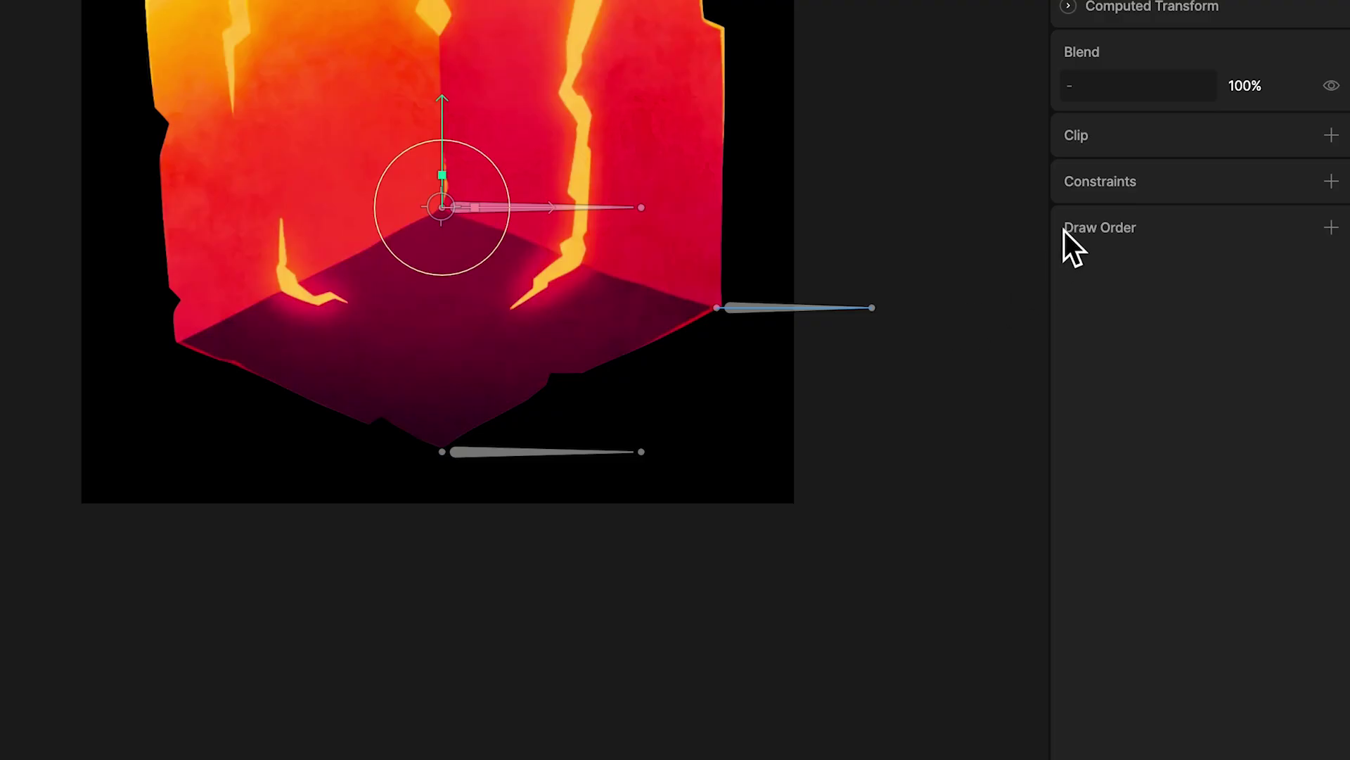
- Add a Translation constraint at -20% strength targeting the central Group, then reselect the cube image
click(1325, 184)
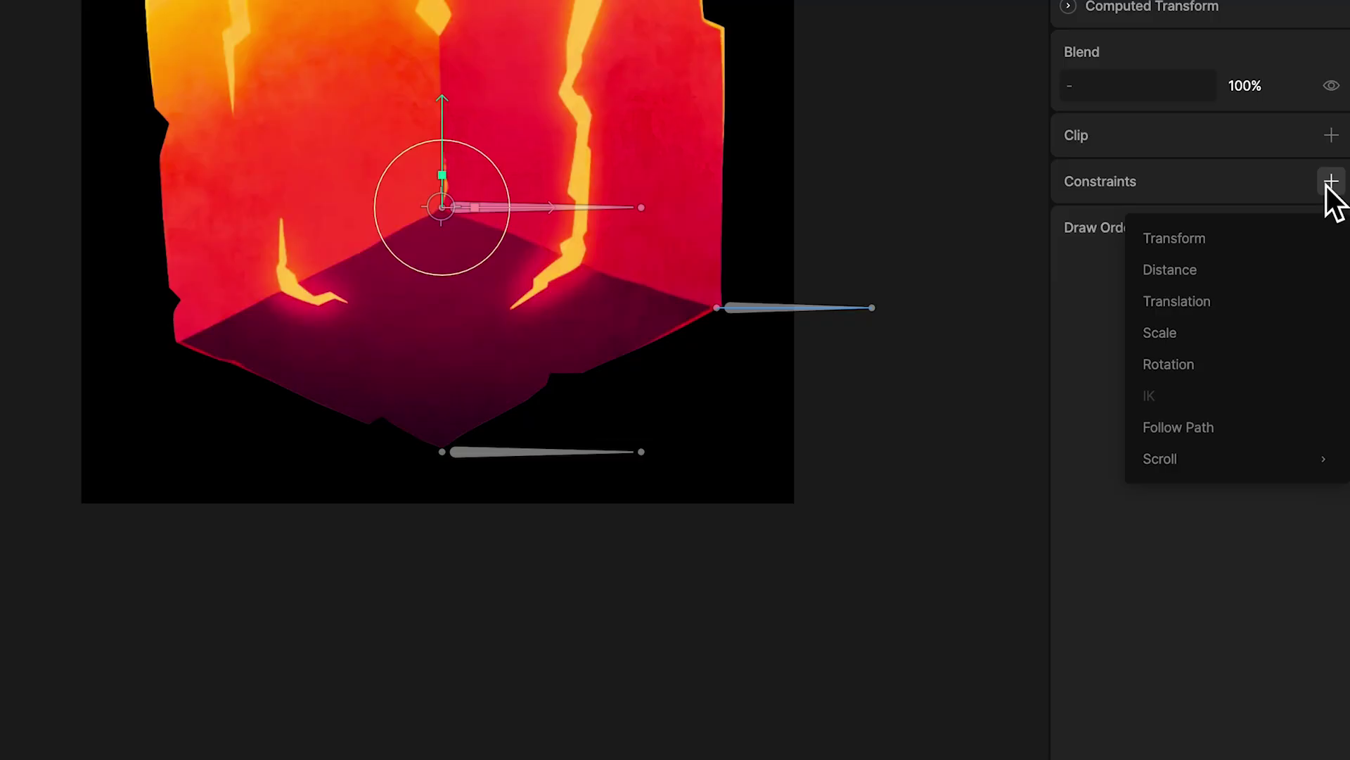
click(1282, 290)
click(1073, 219)
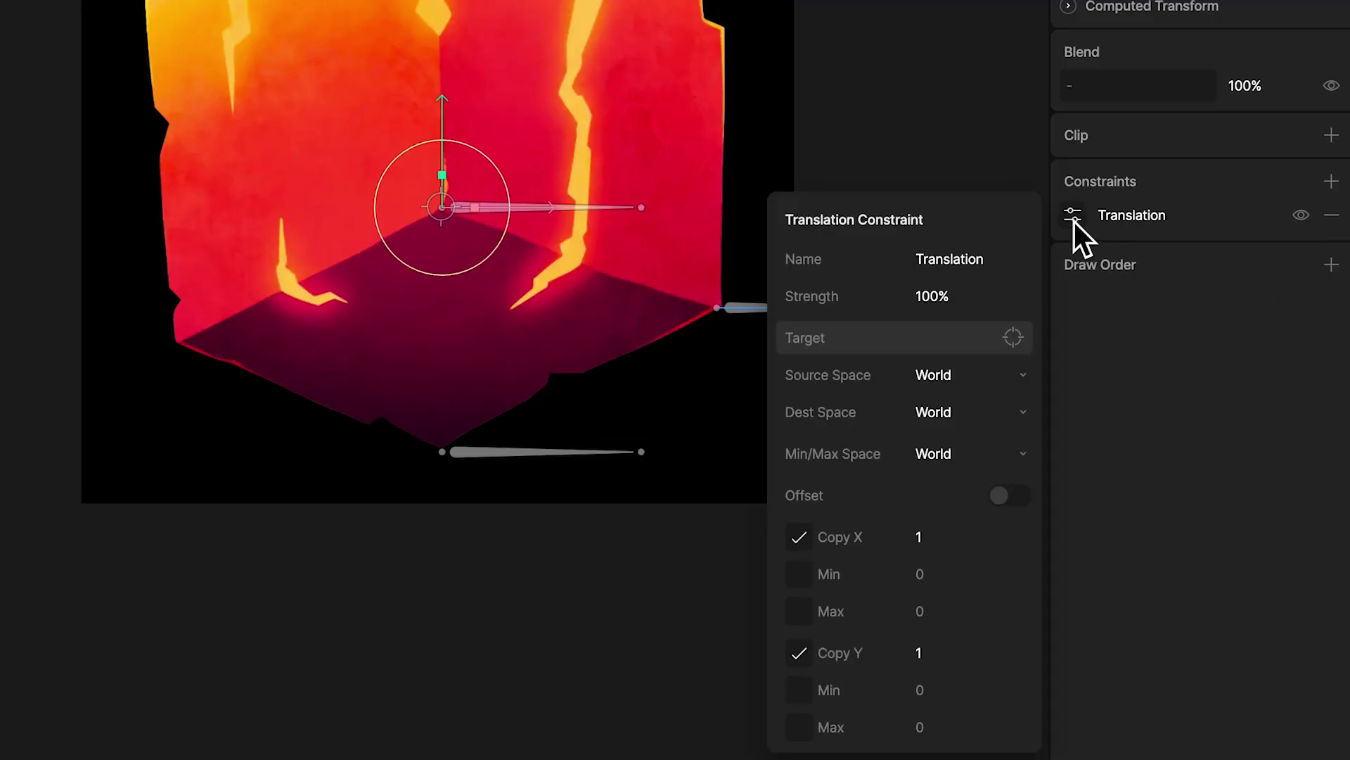
click(993, 298)
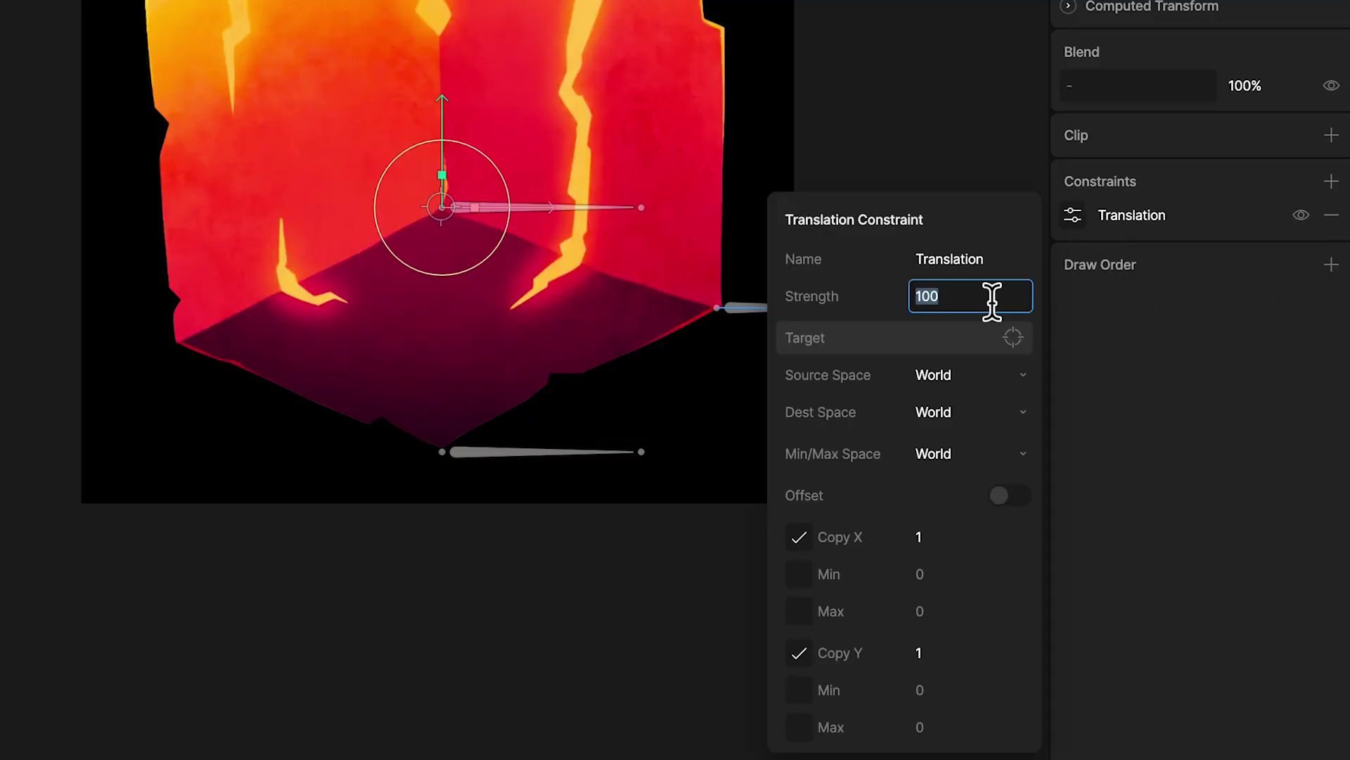
key(BackSpace)
text(-20)
key(Return)
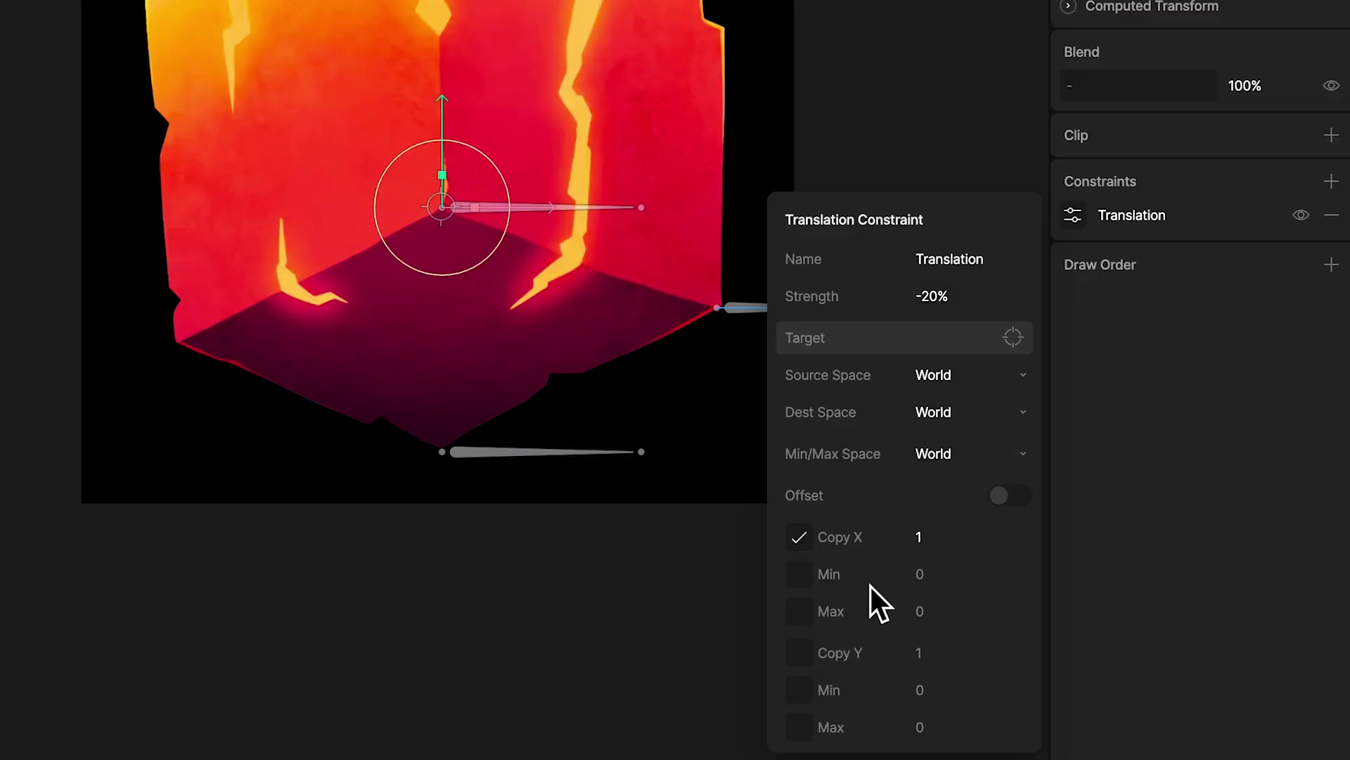
click(884, 344)
click(711, 432)
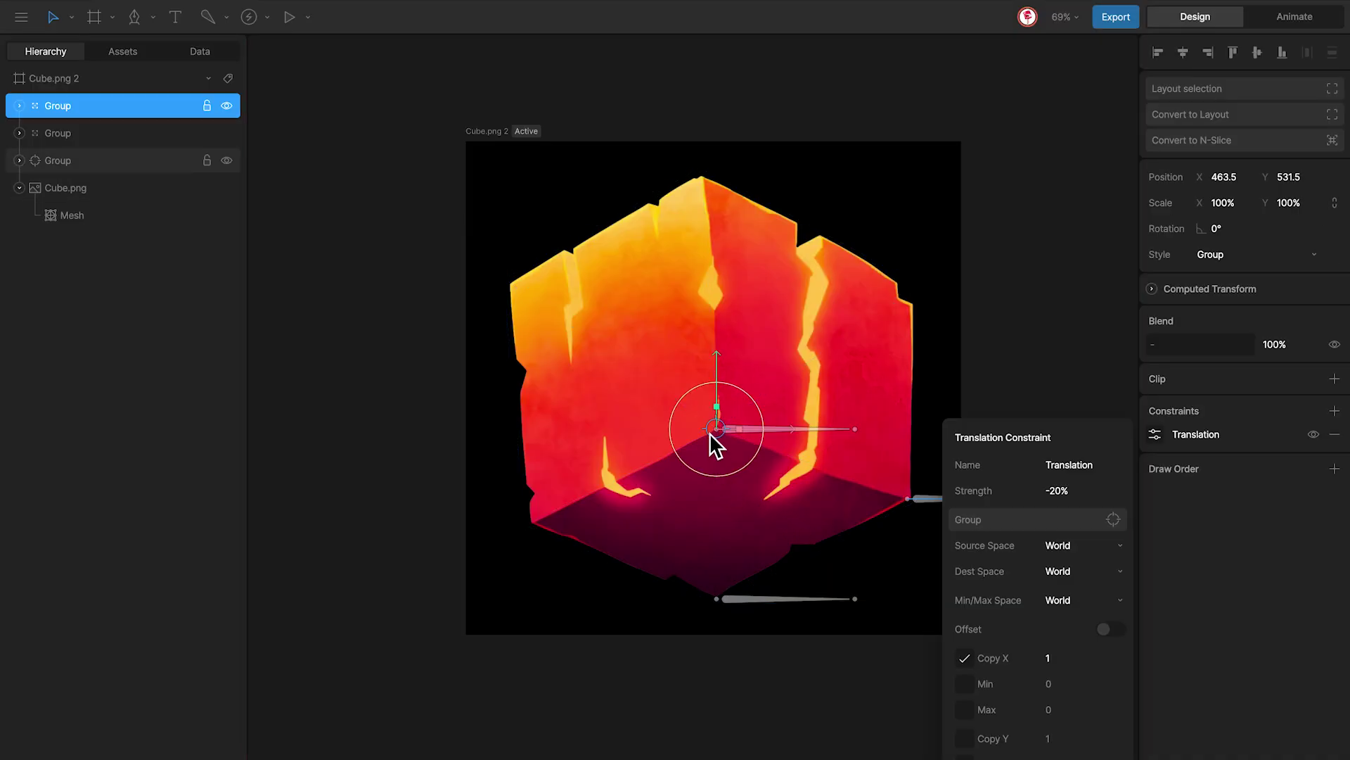
click(710, 434)
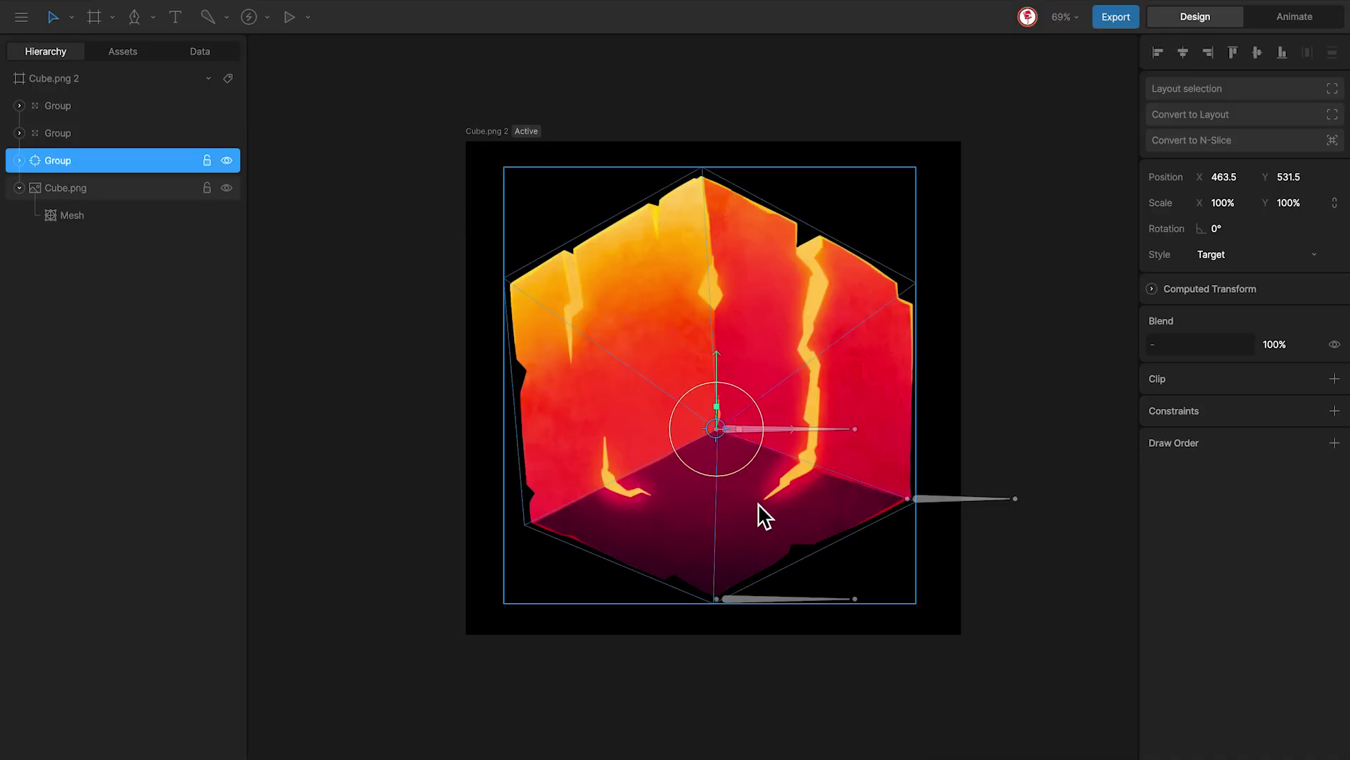
click(784, 509)
- Bind the corner bone to the Cube.png mesh alongside its existing bones
key(Return)
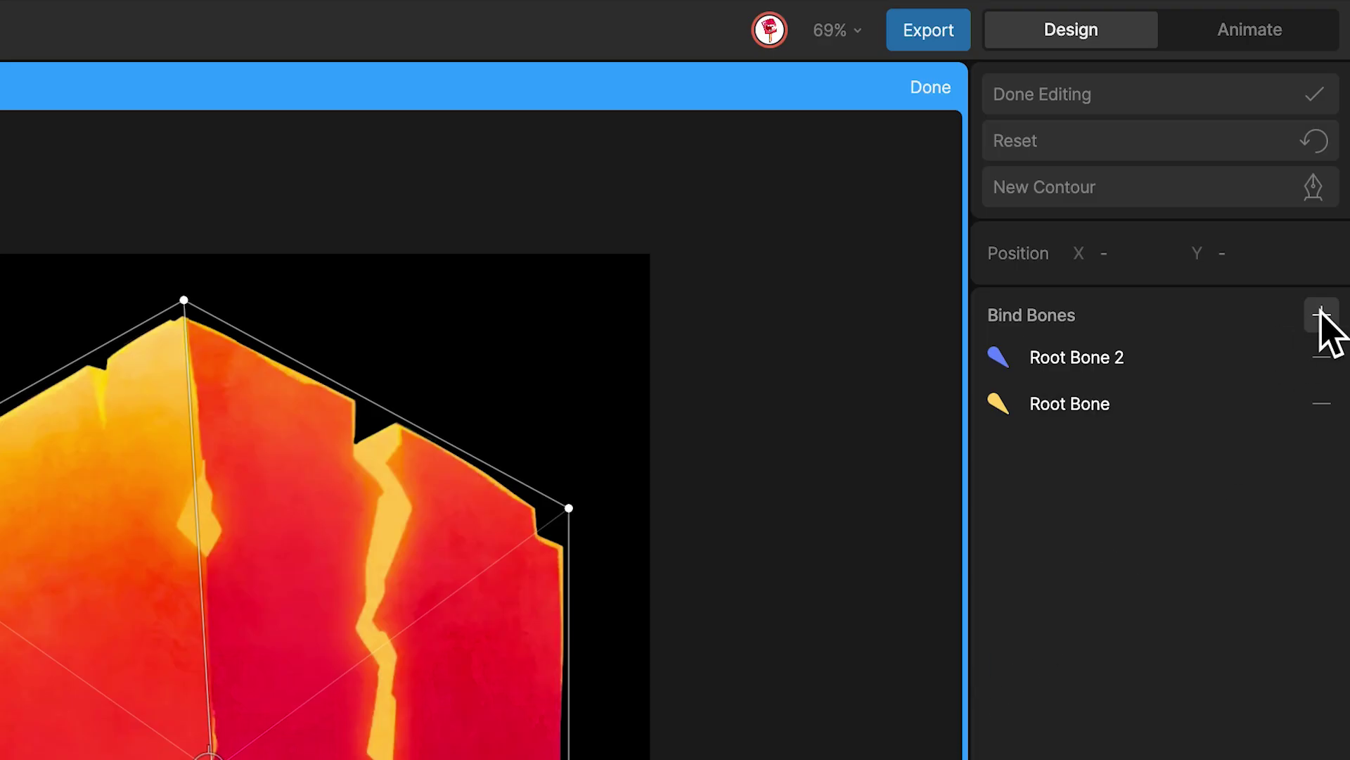
click(1334, 175)
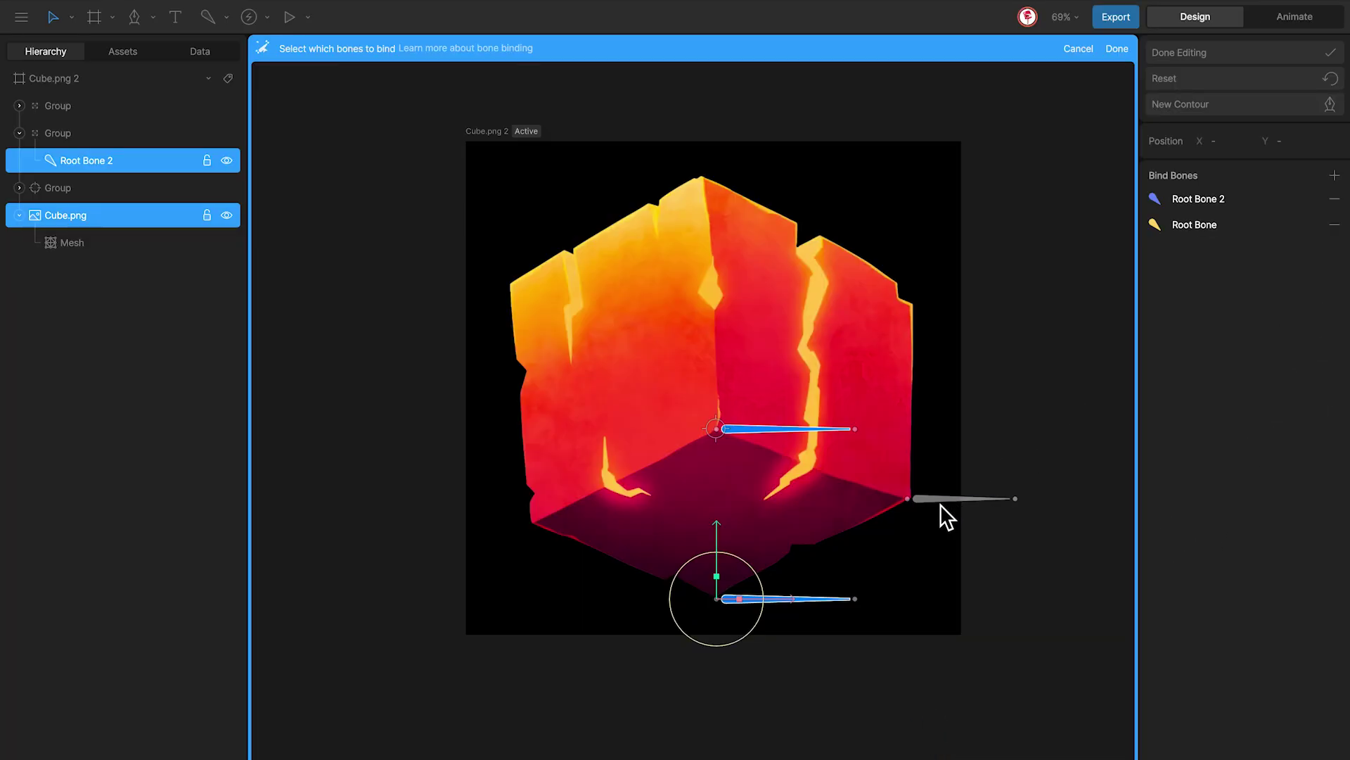
click(934, 500)
key(Return)
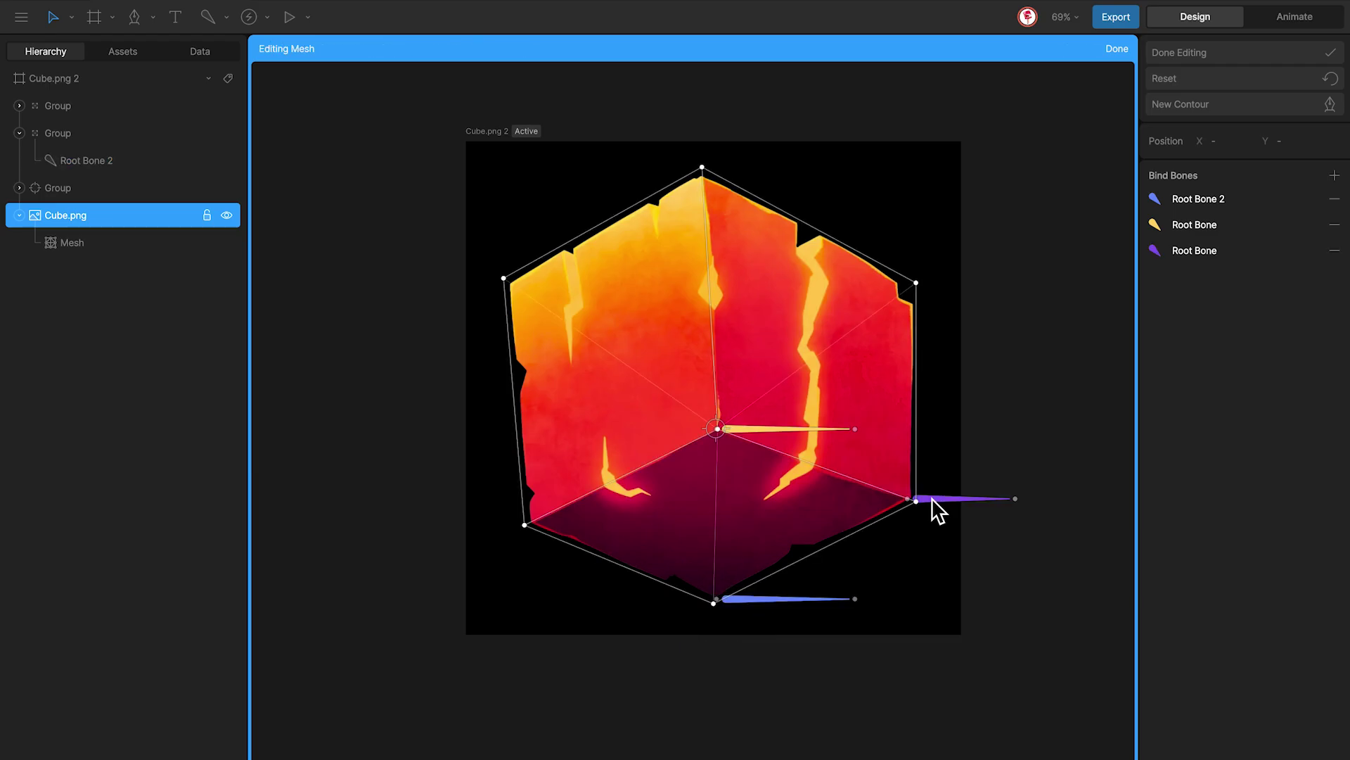
- Weight the cube's side vertices 100% to the corner bone and close mesh editing
key(w)
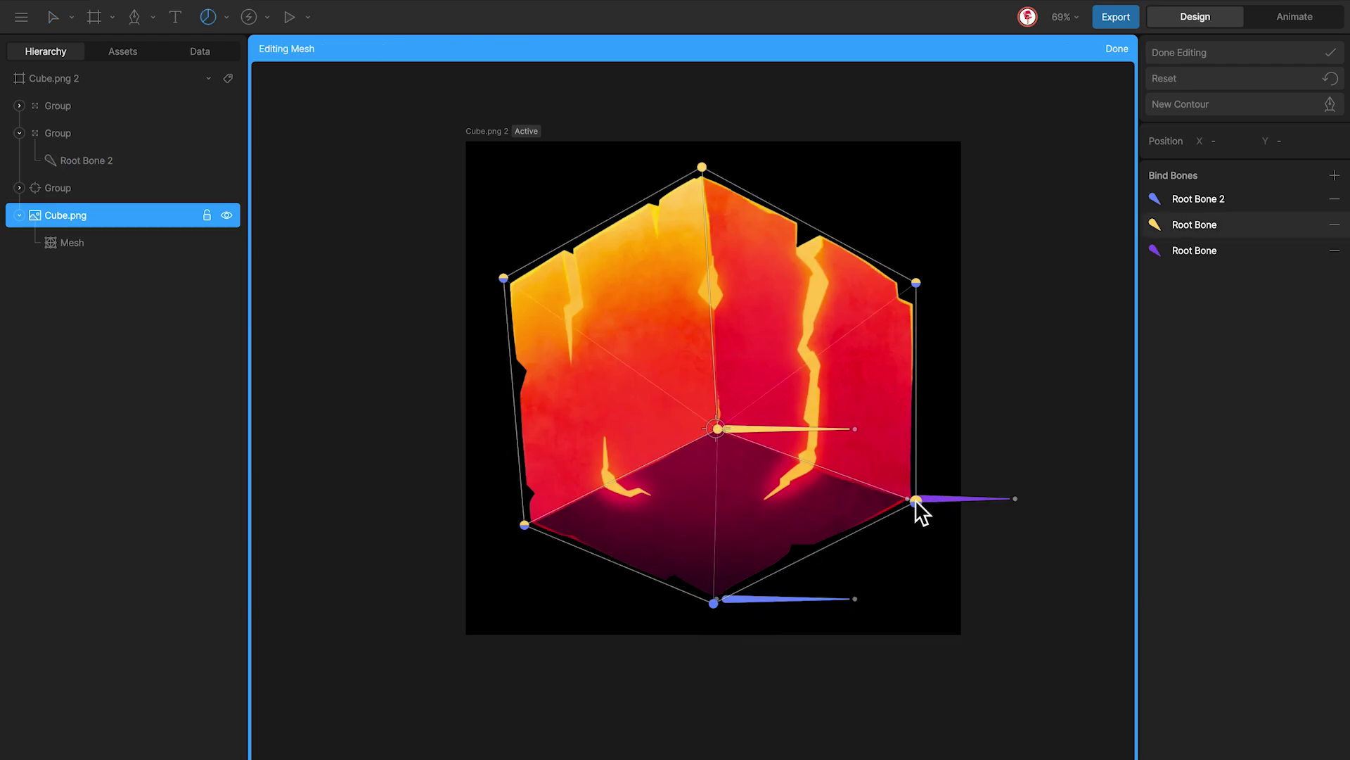
click(915, 501)
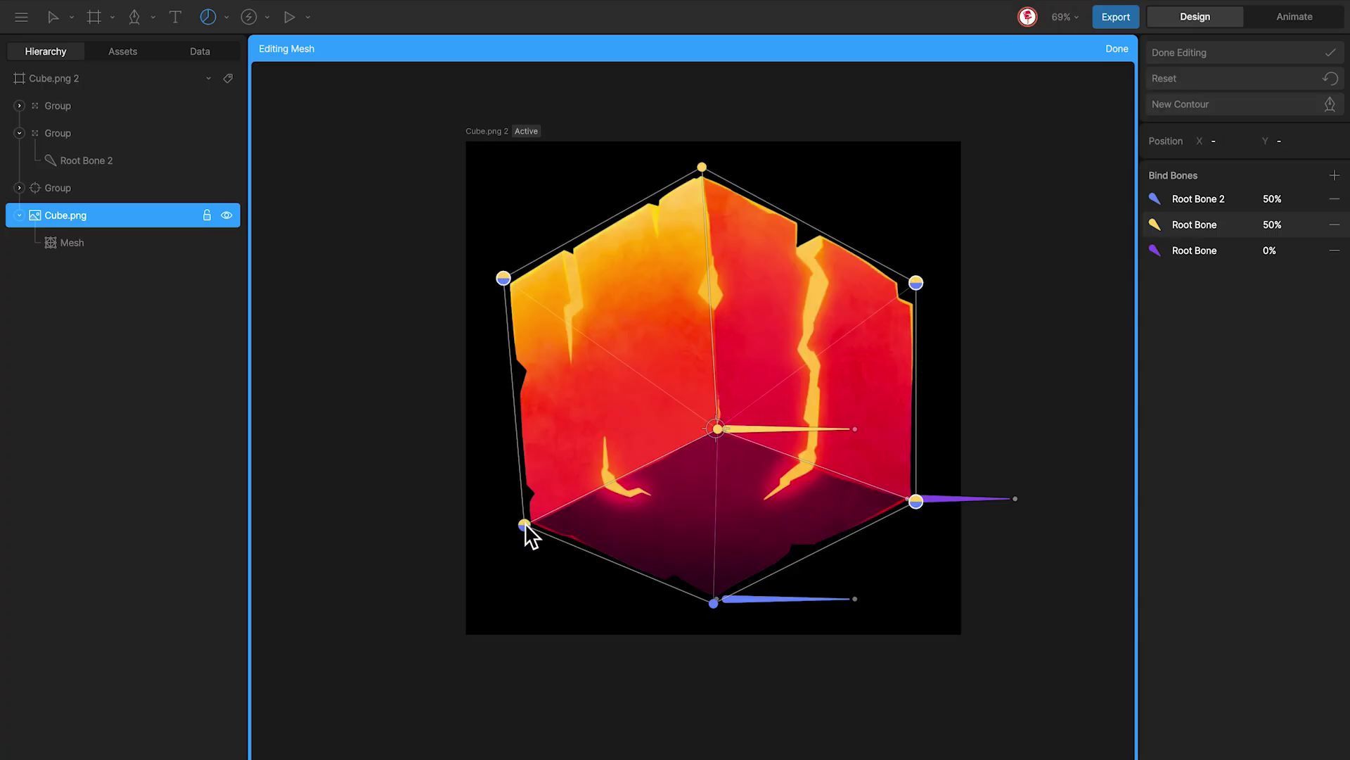
click(1284, 250)
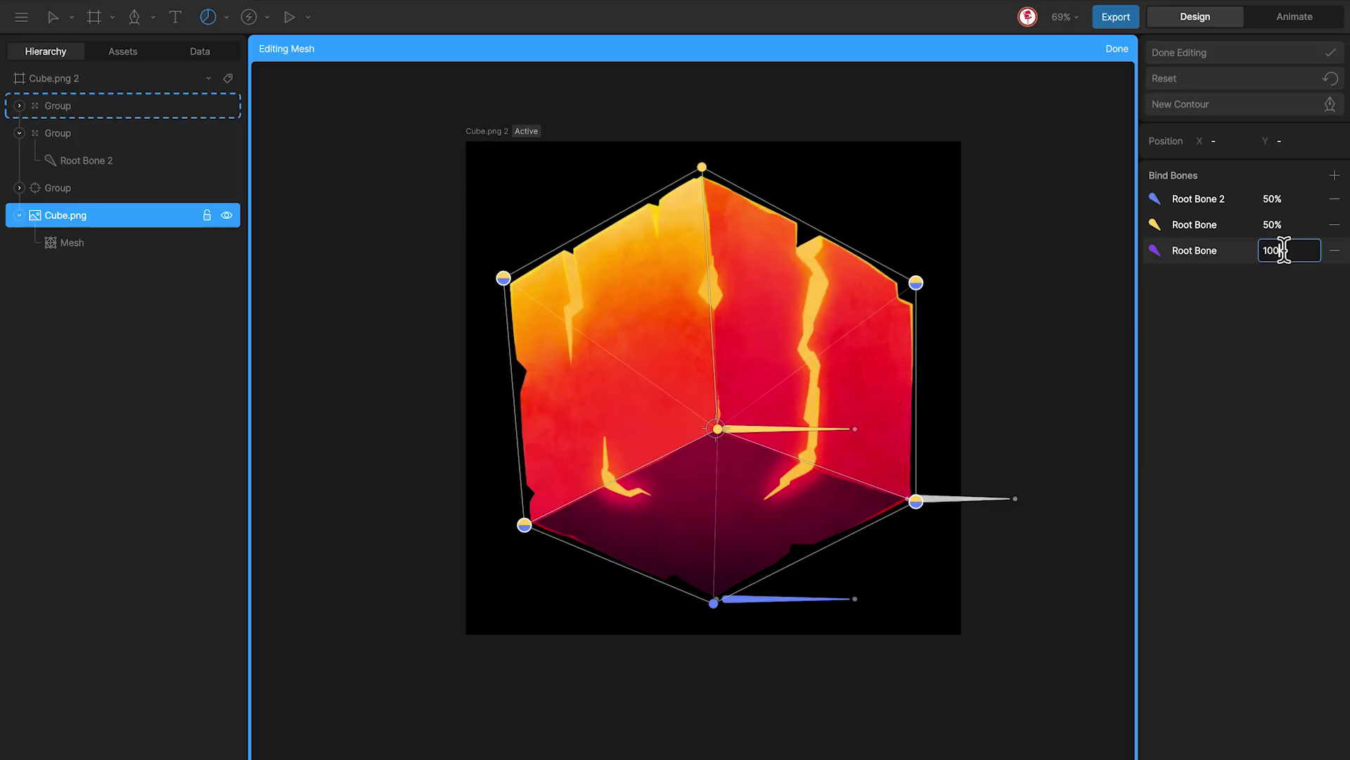
key(Return)
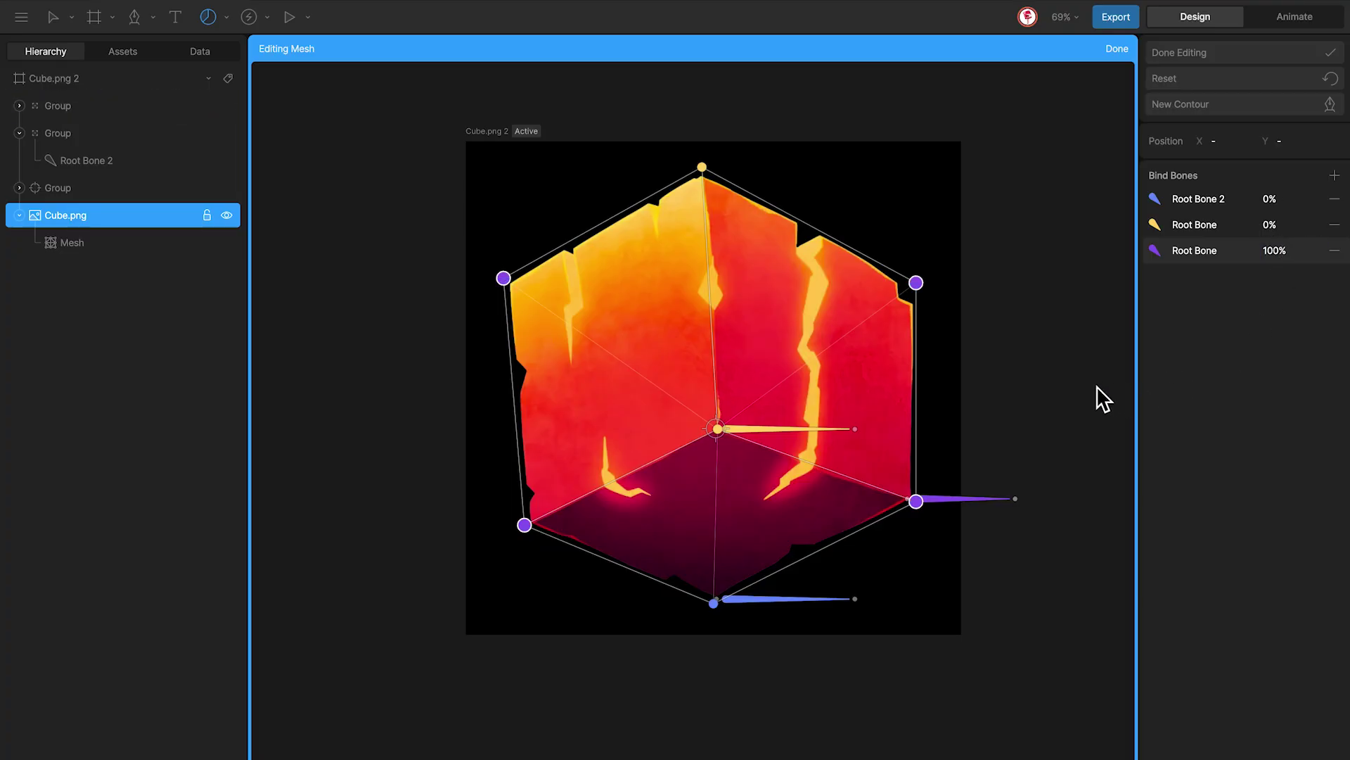
key(Escape)
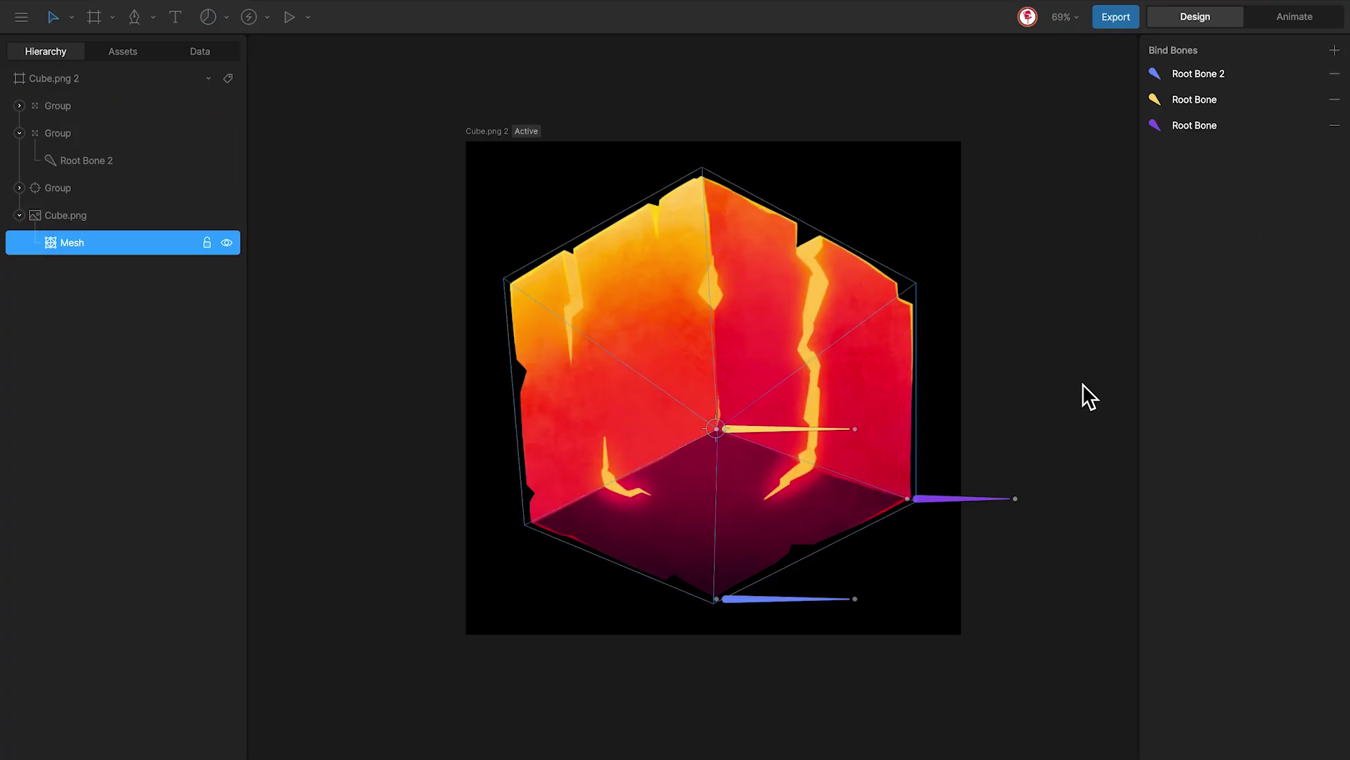
- Deselect the cube mesh on the canvas
click(1082, 383)
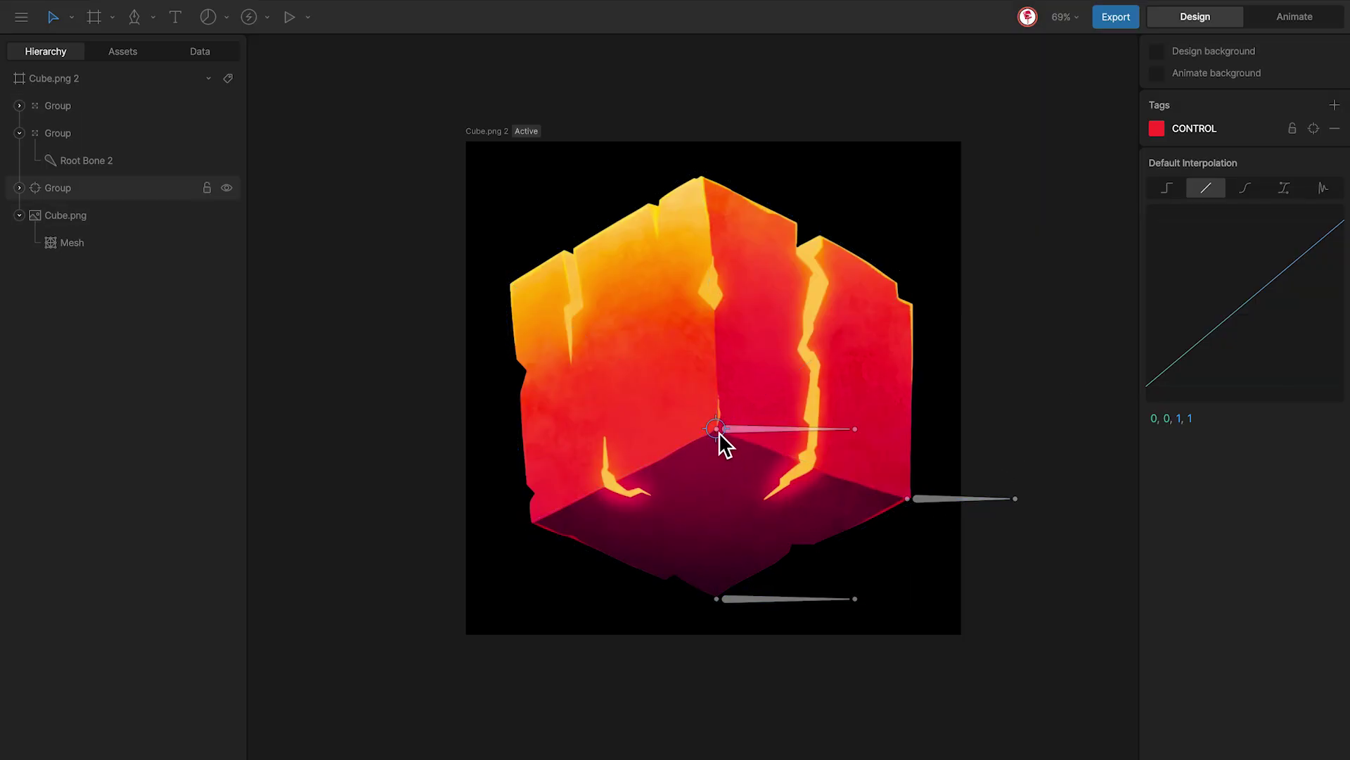